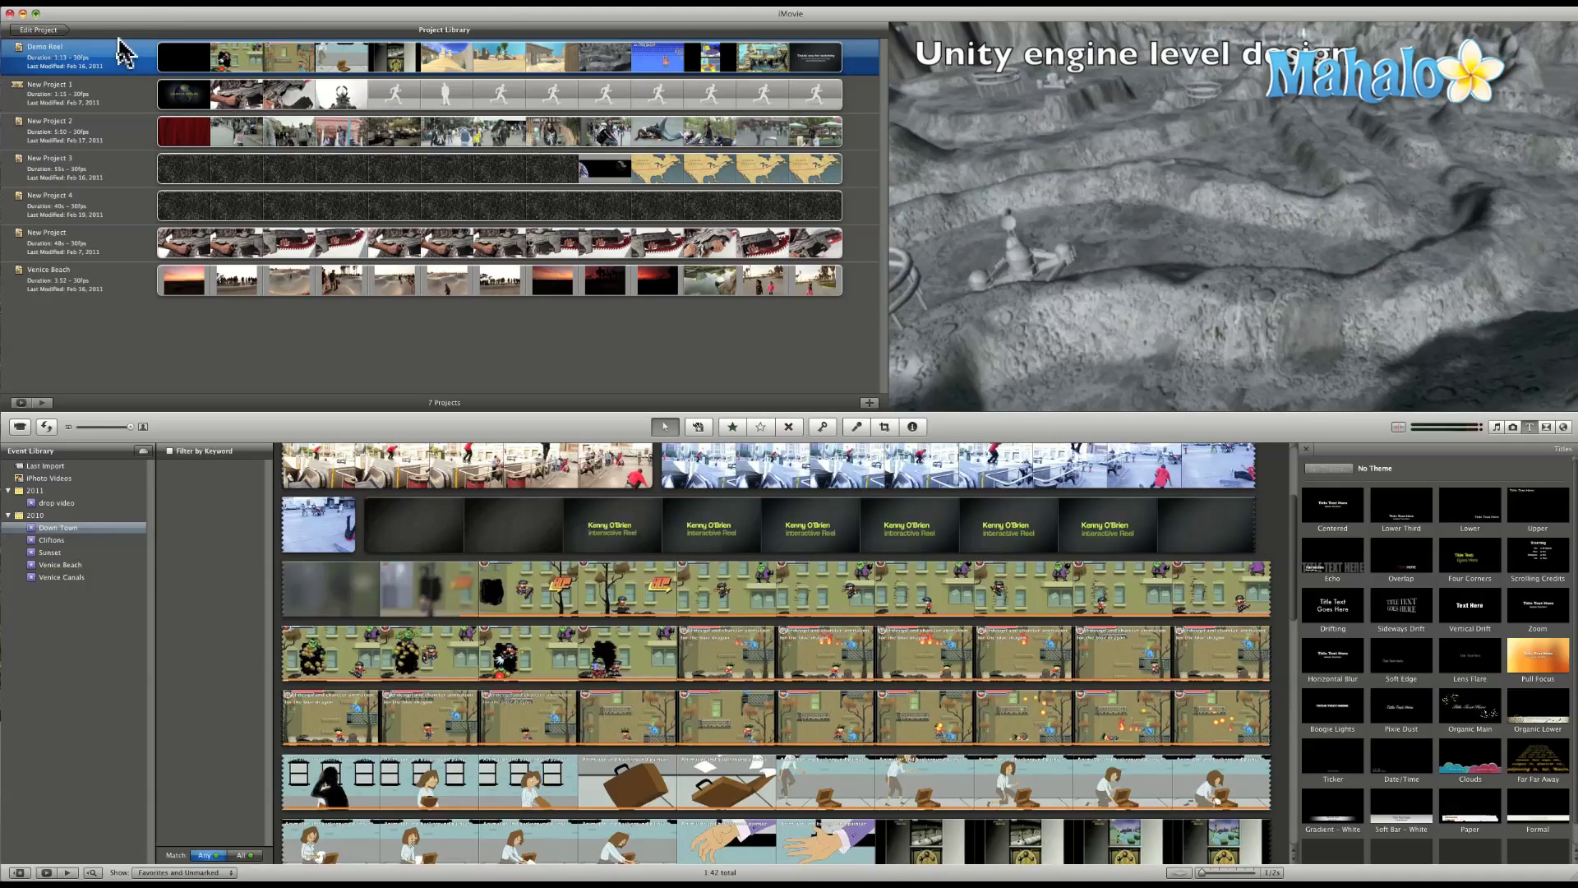
# Create a new Widescreen 16:9 project named 'Star wars'
pyautogui.click(83, 12)
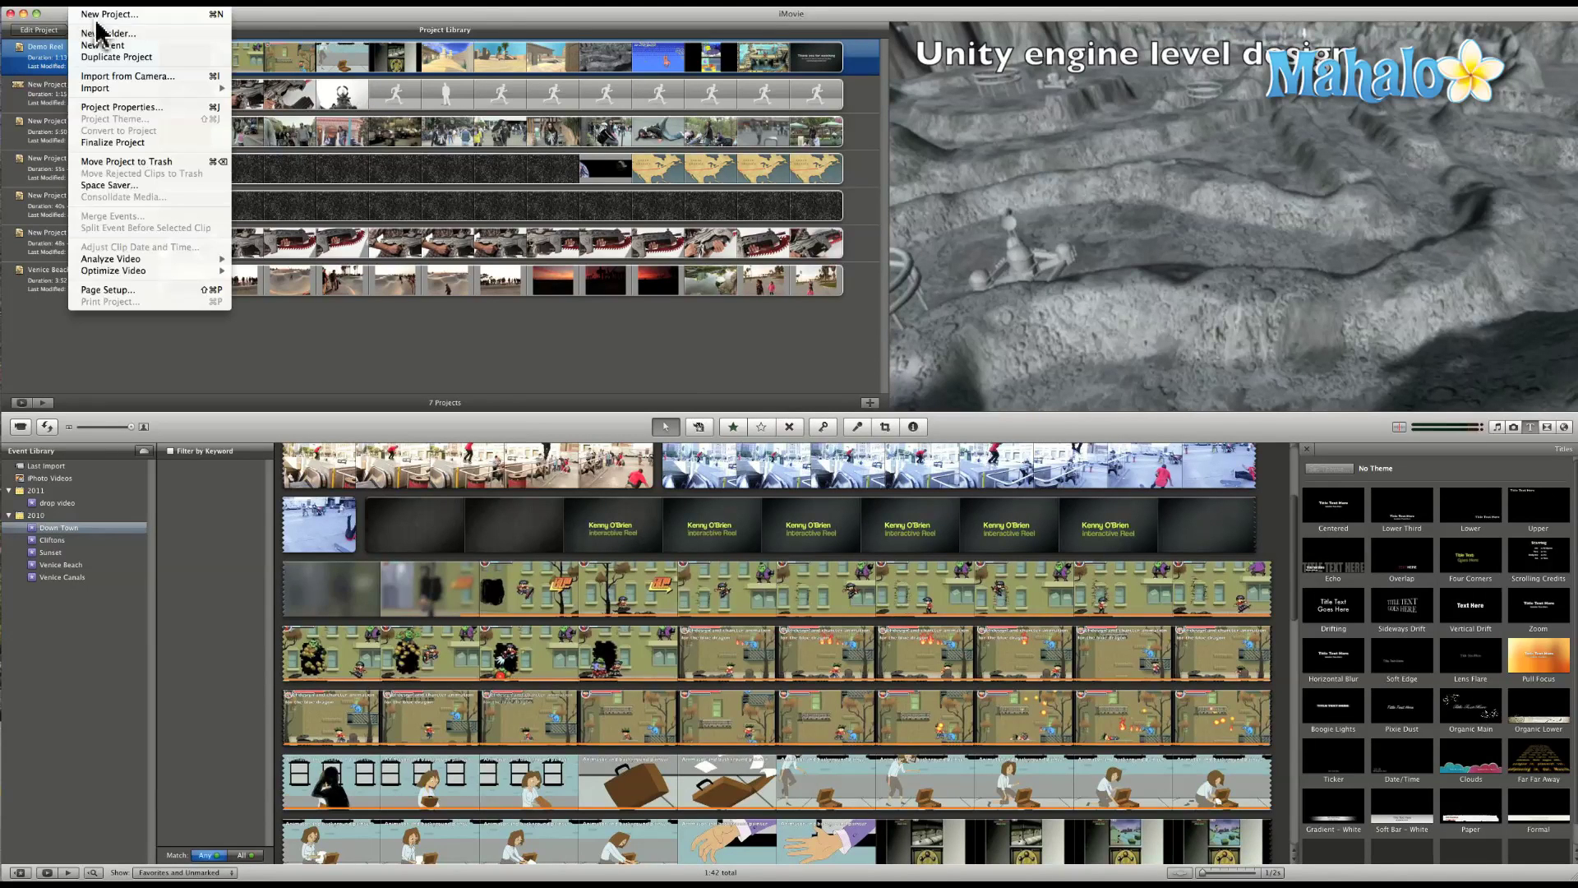
pyautogui.click(347, 31)
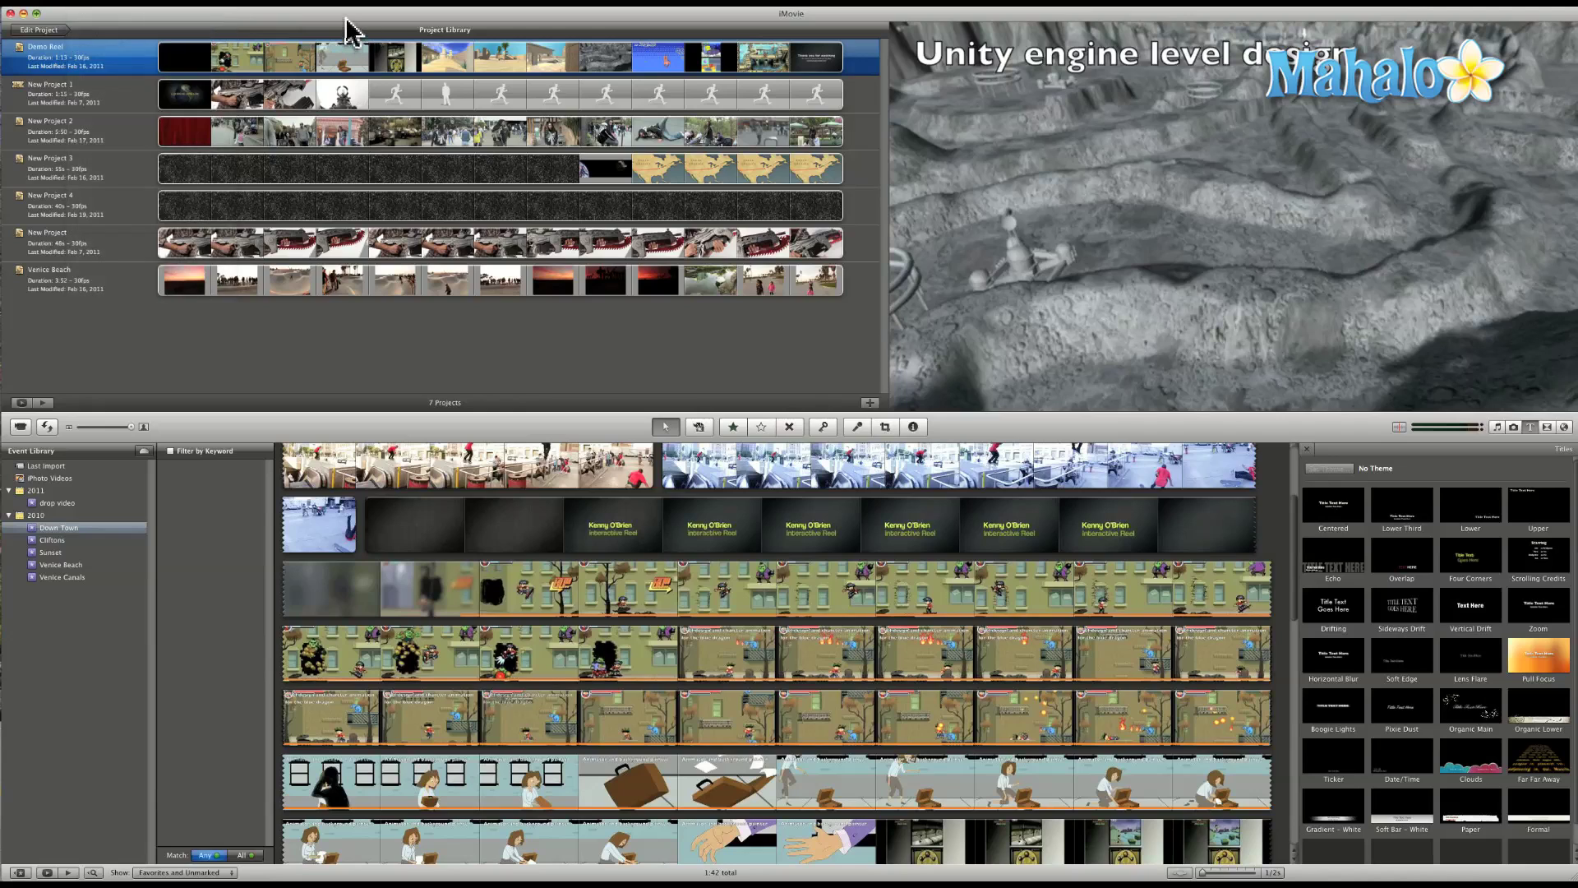
pyautogui.press('super+n')
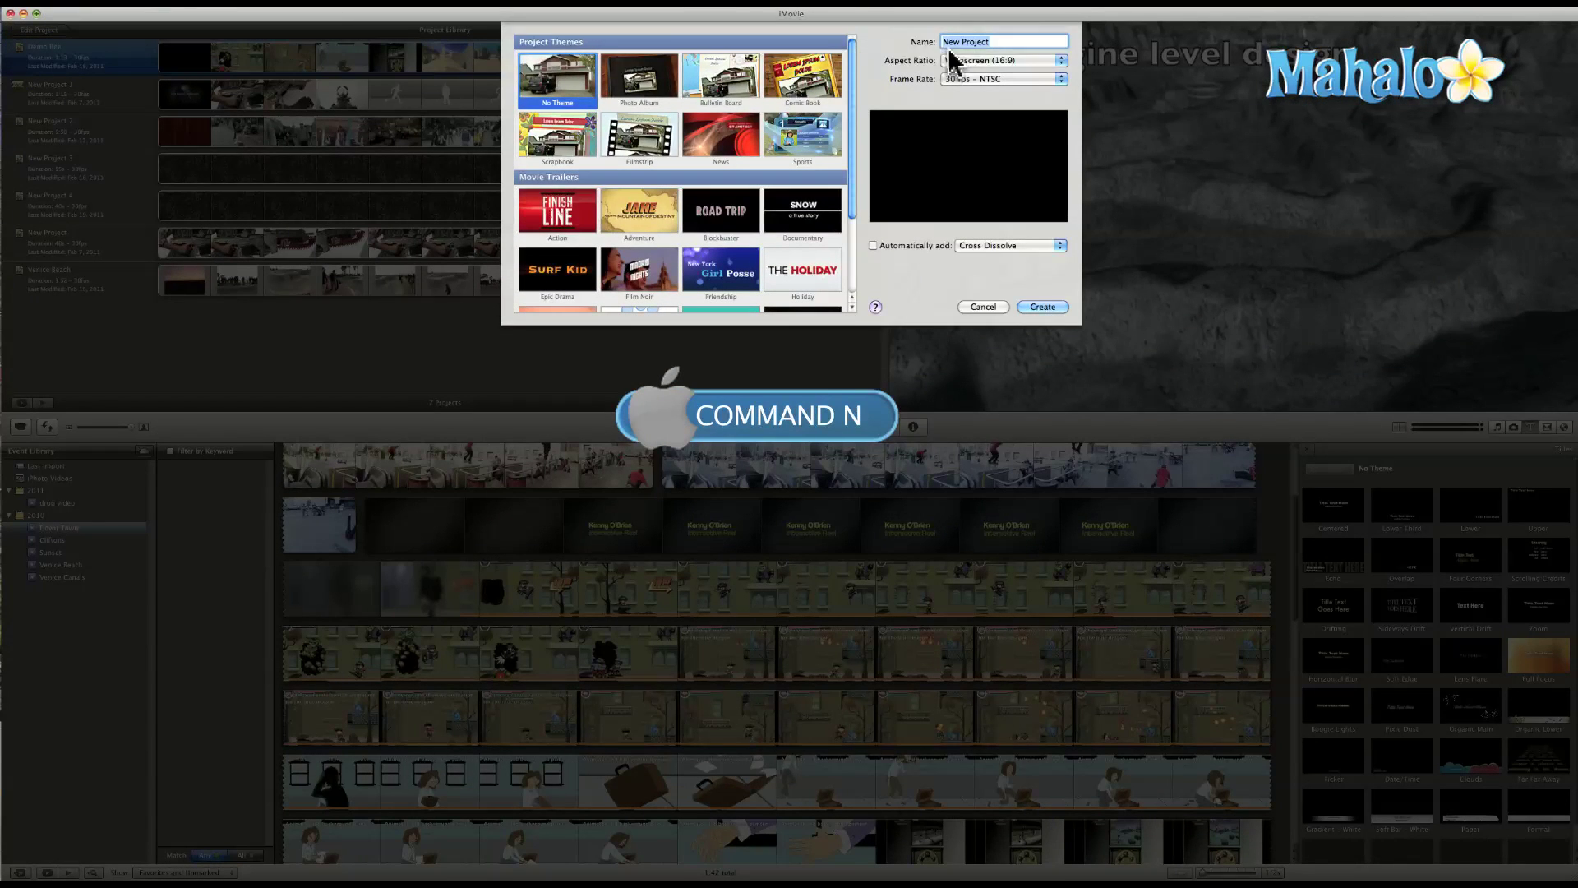
pyautogui.write('Star wars')
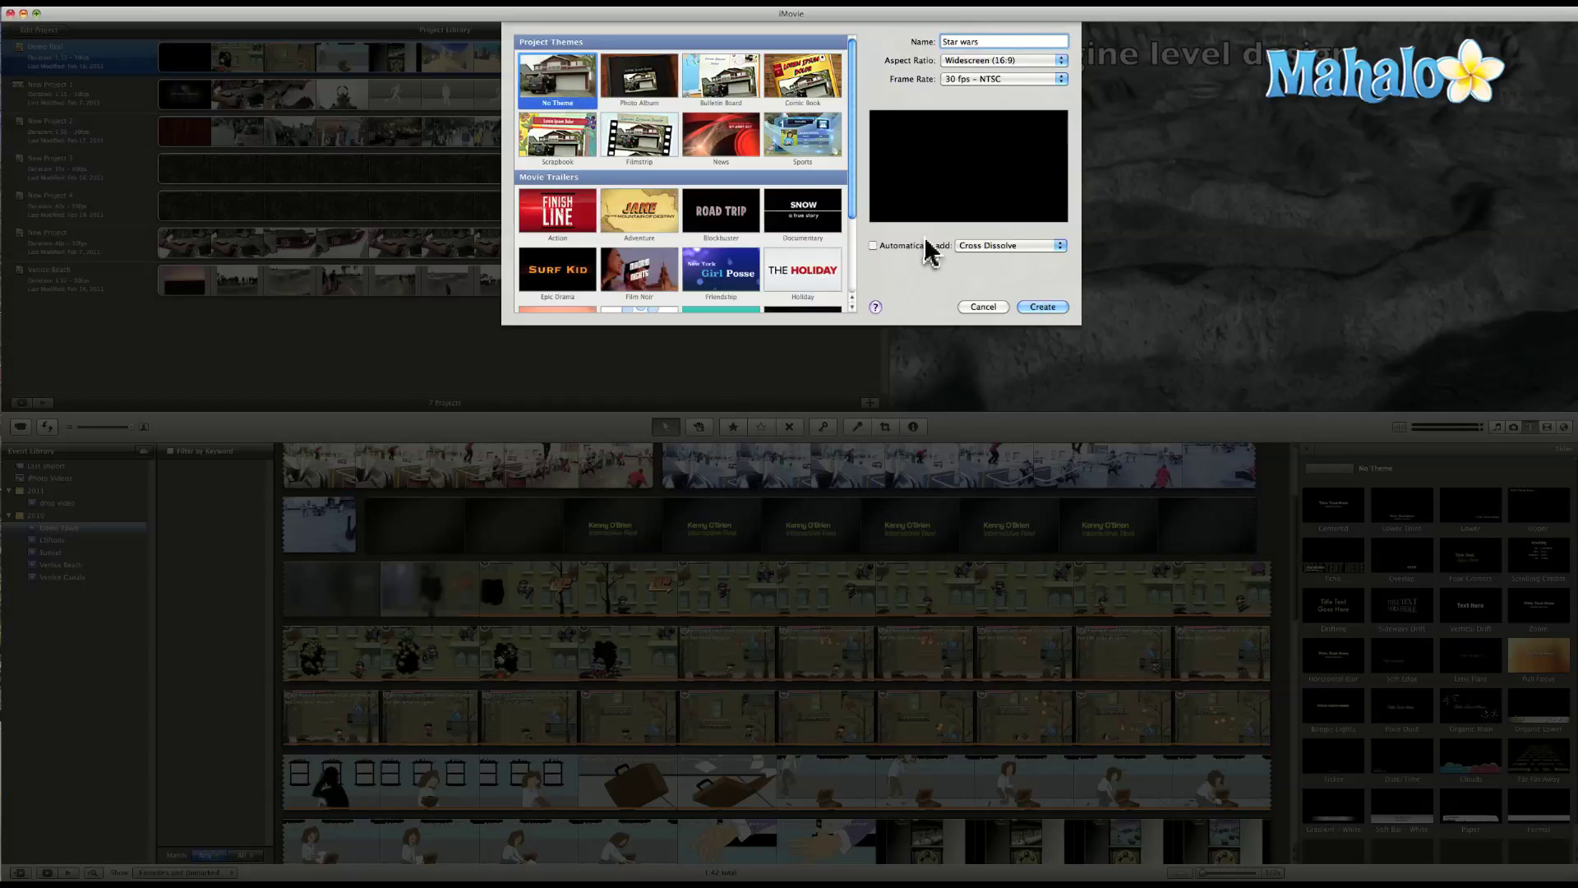
pyautogui.click(1042, 307)
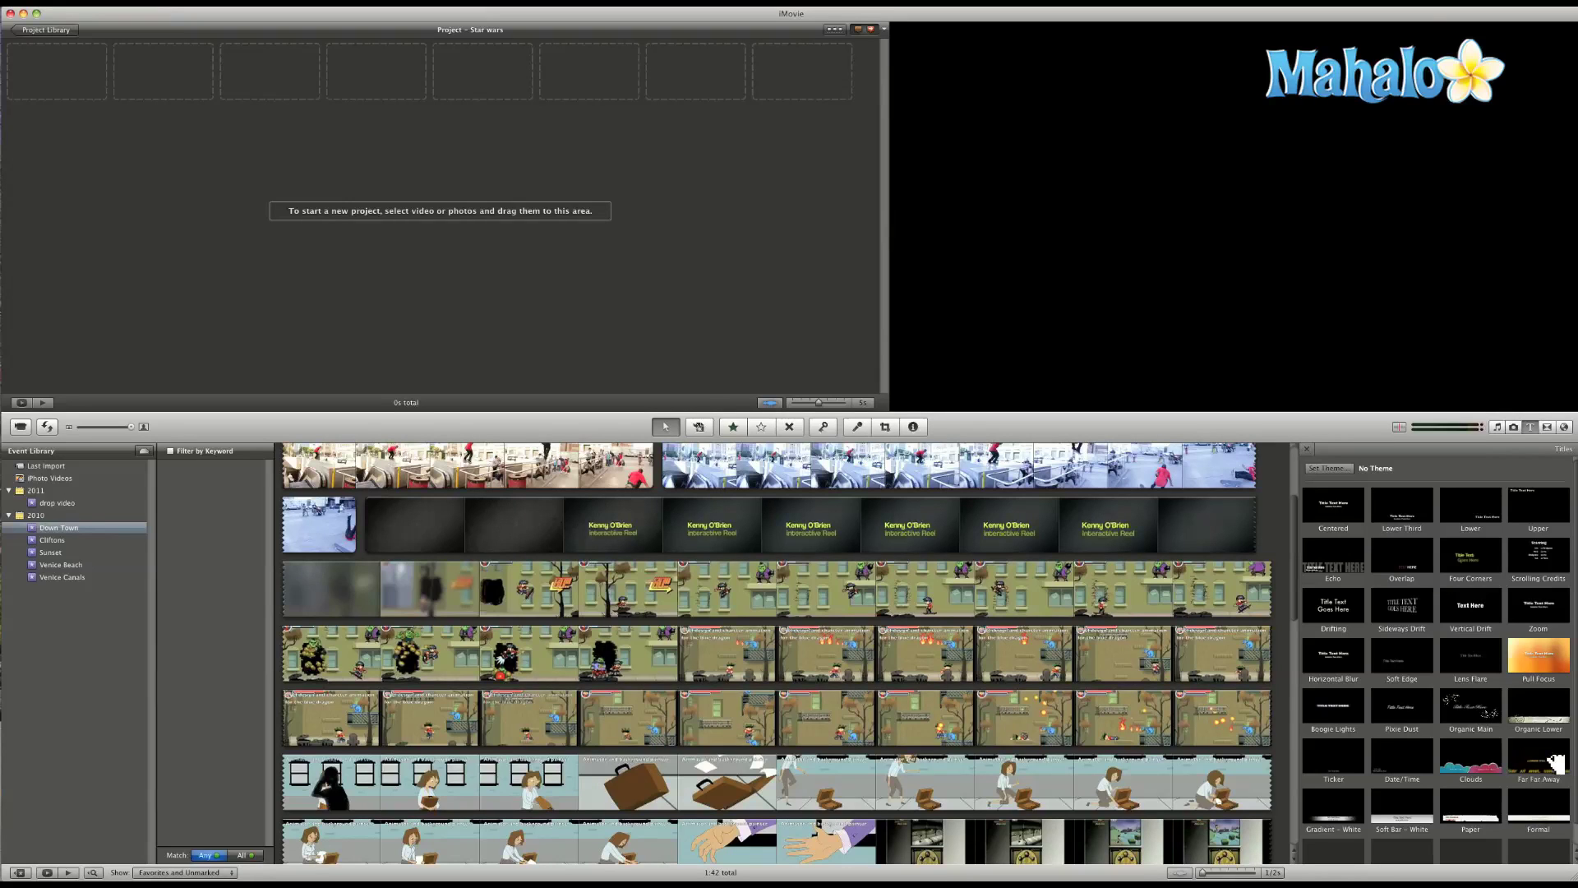
# Add the Far Far Away crawl title to the project with the starry background
pyautogui.moveTo(1552, 764)
pyautogui.mouseDown()
pyautogui.moveTo(1121, 480)
pyautogui.moveTo(64, 127)
pyautogui.moveTo(93, 179)
pyautogui.mouseUp()
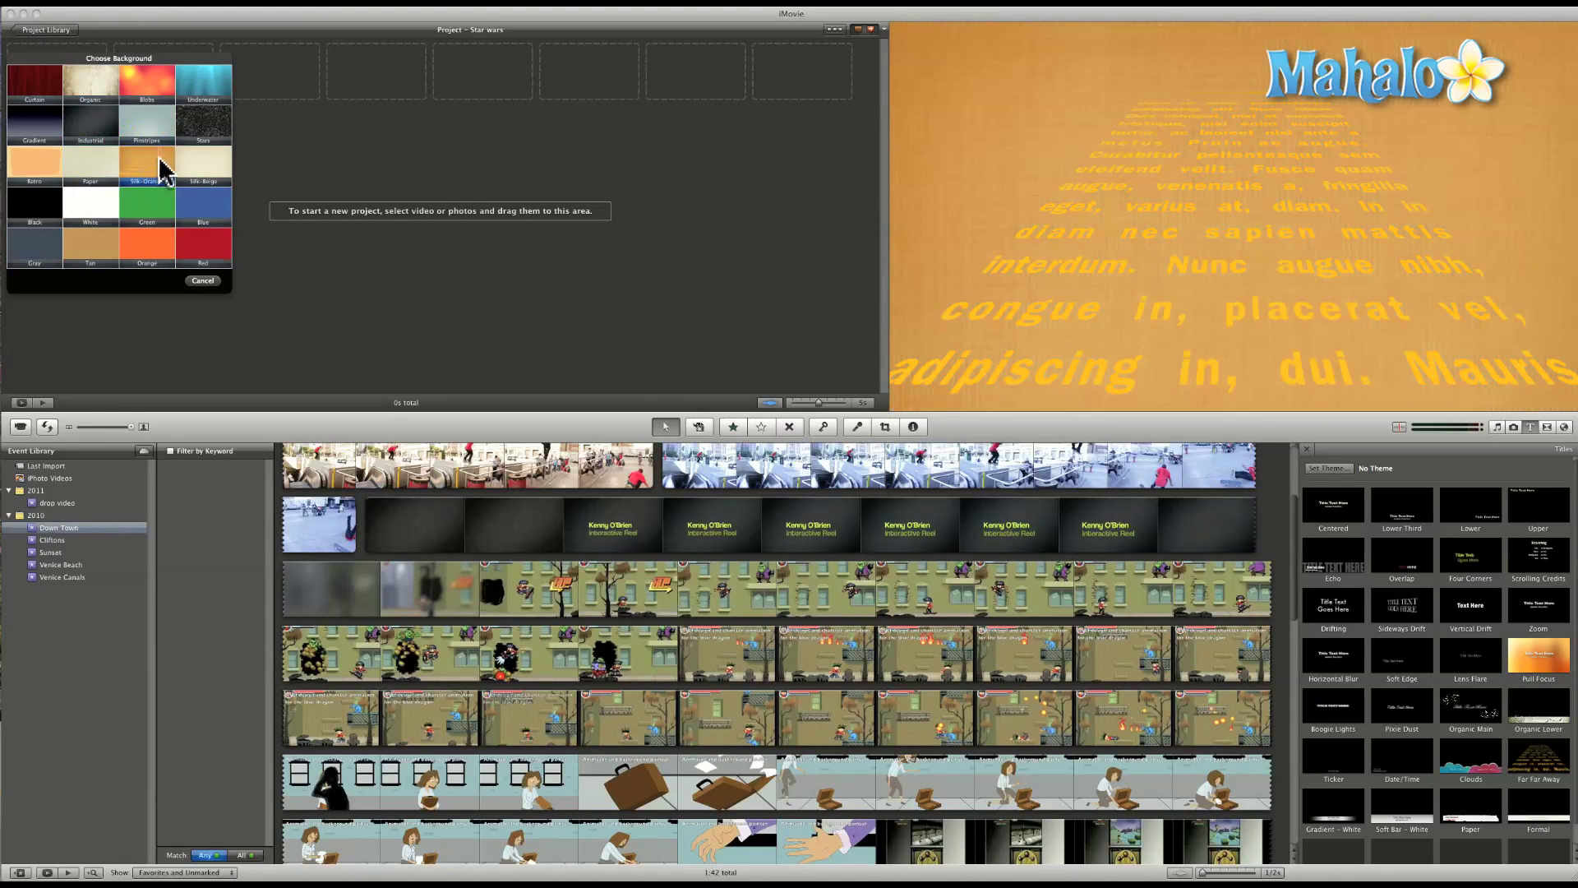
pyautogui.click(200, 130)
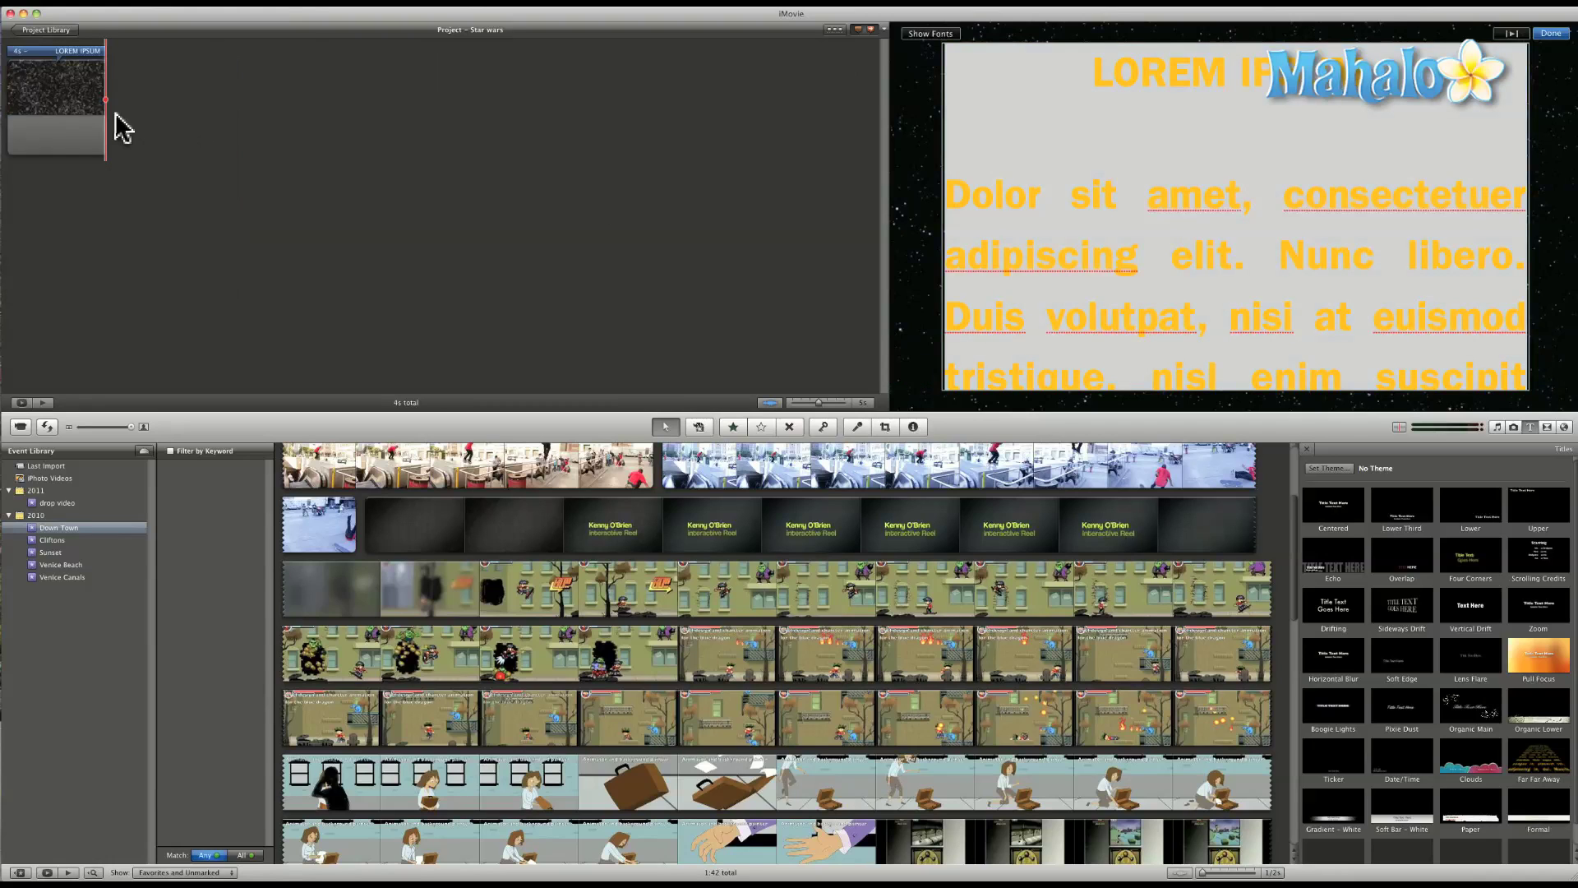
pyautogui.click(17, 132)
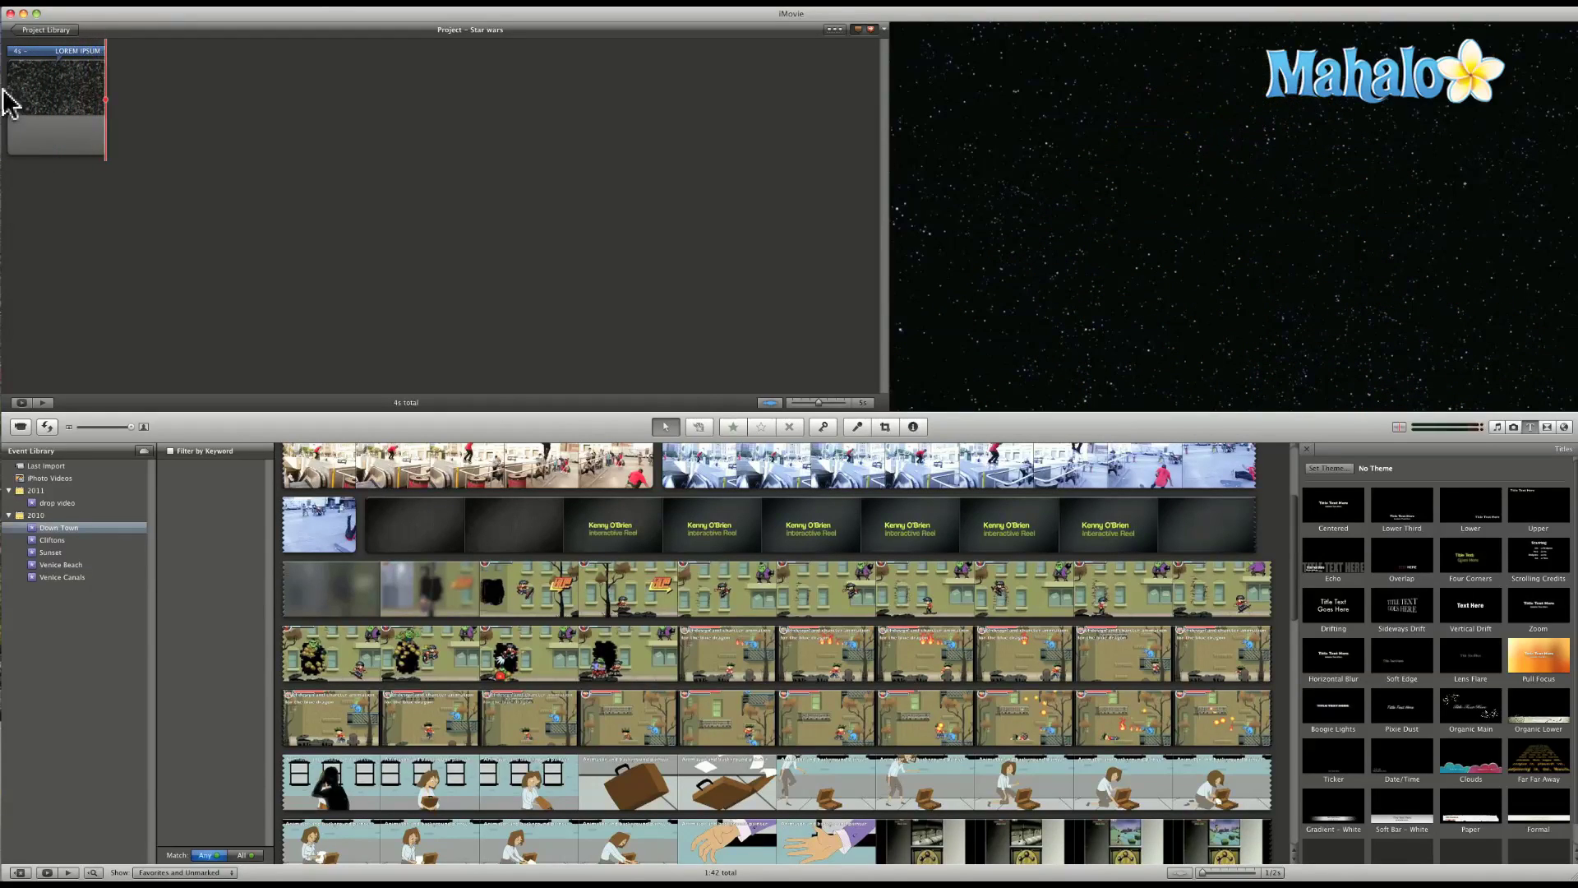
# Set the crawl title's duration to 40 seconds and preview it
pyautogui.doubleClick(41, 109)
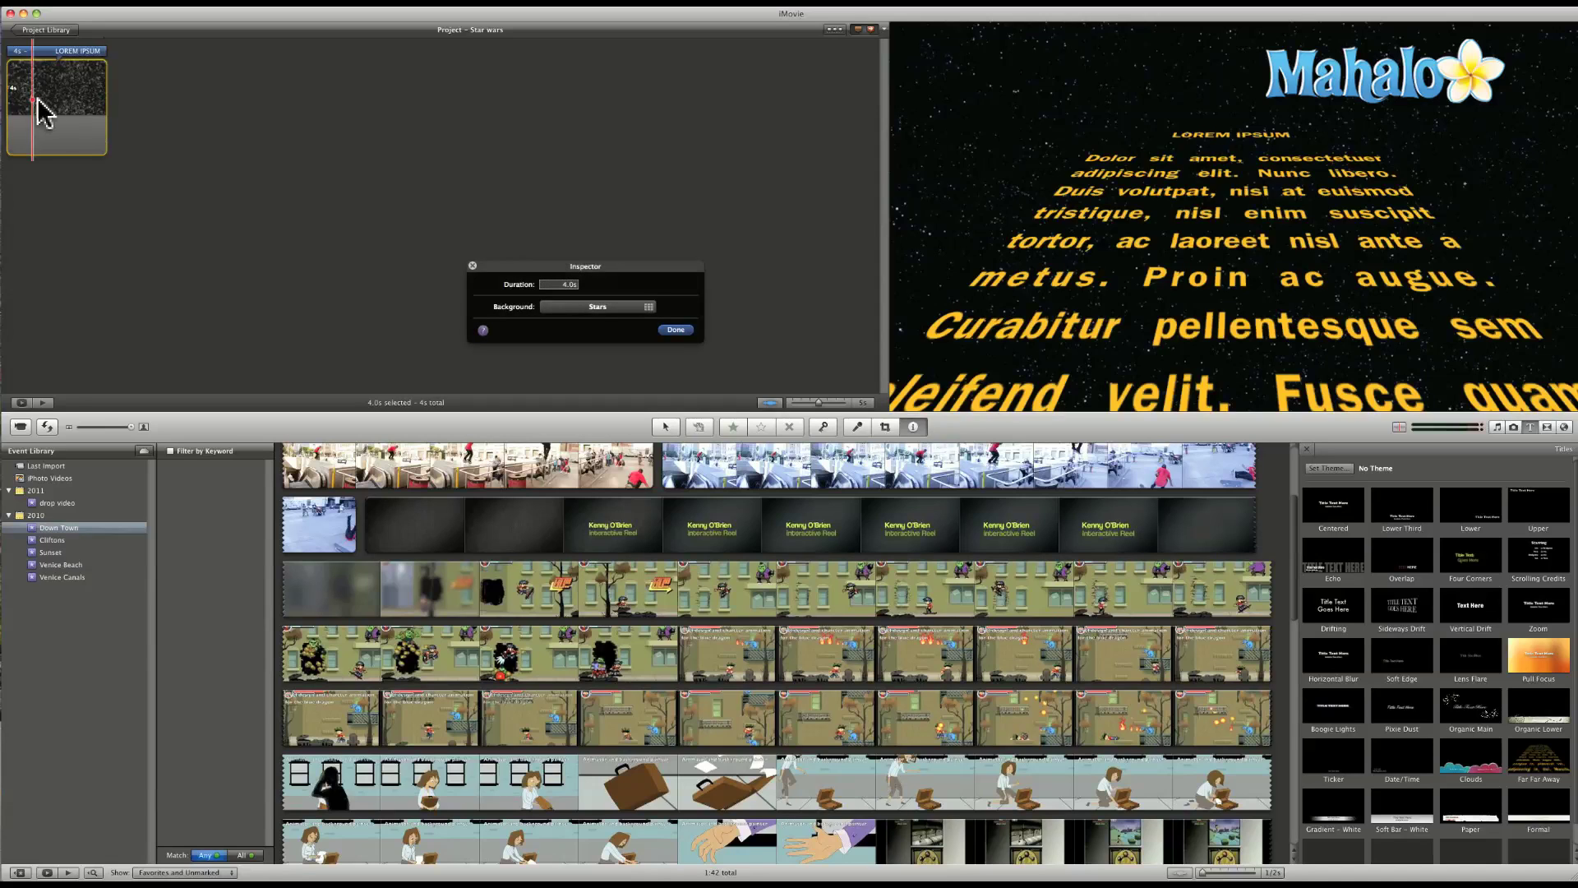
pyautogui.doubleClick(562, 285)
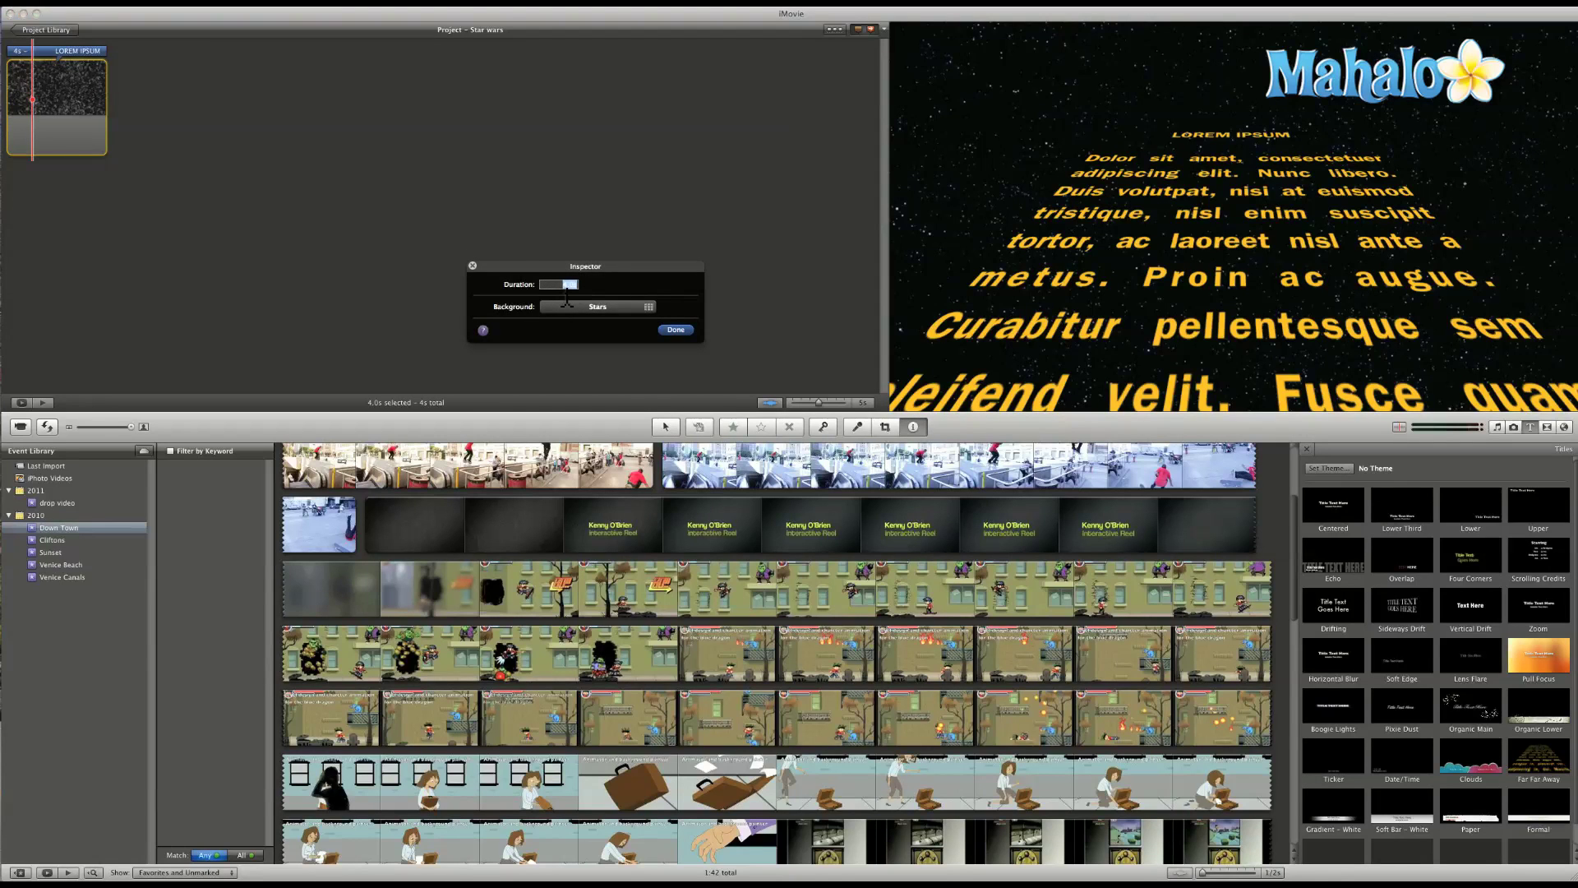
pyautogui.click(676, 330)
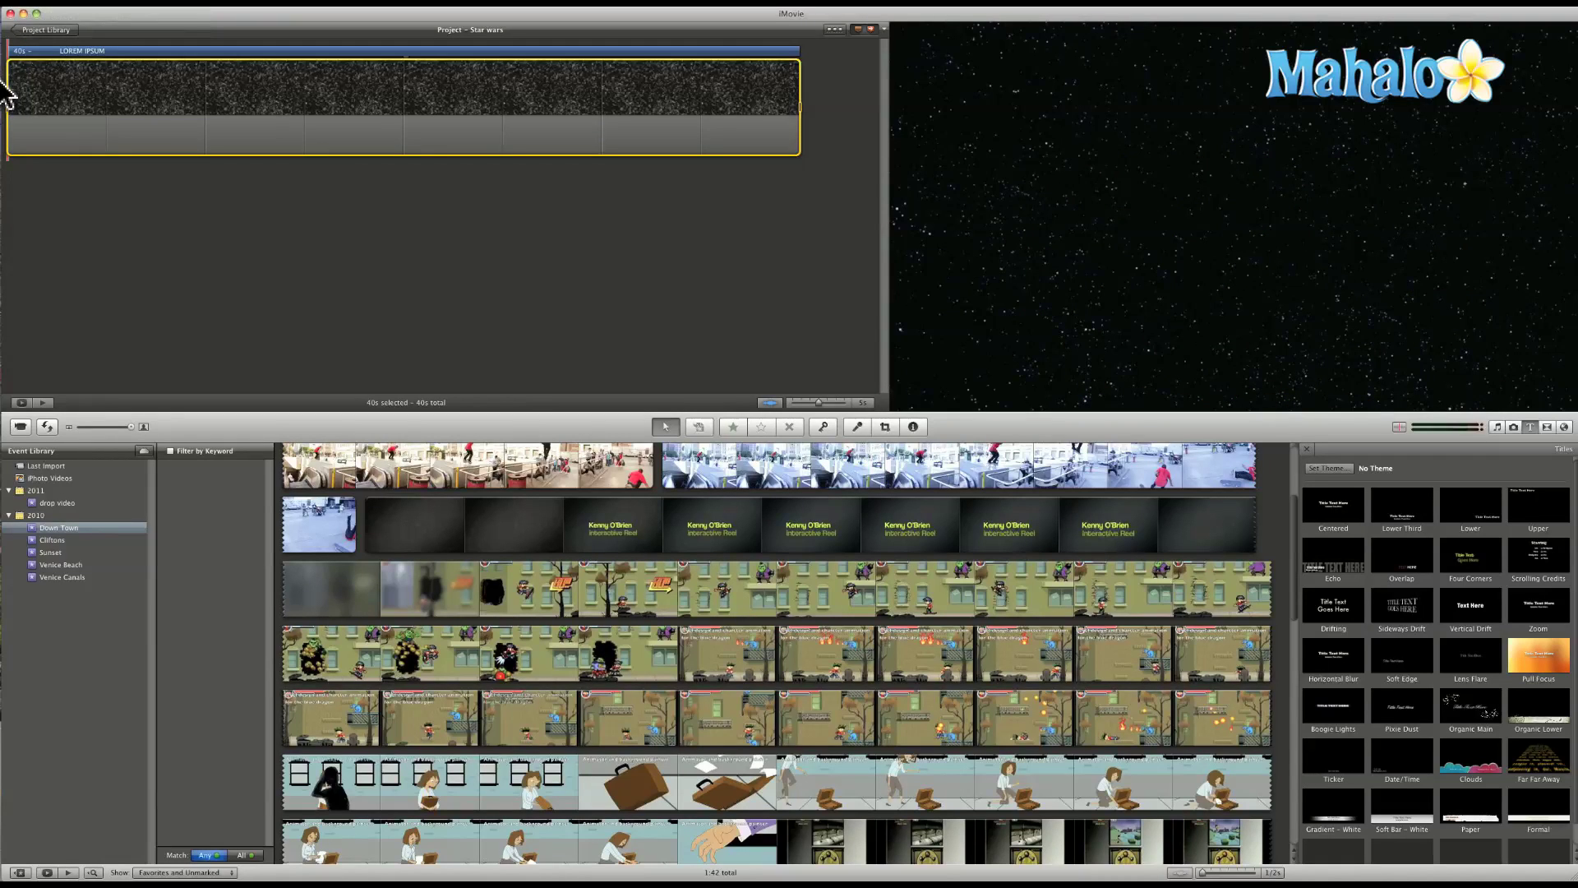
pyautogui.press('space')
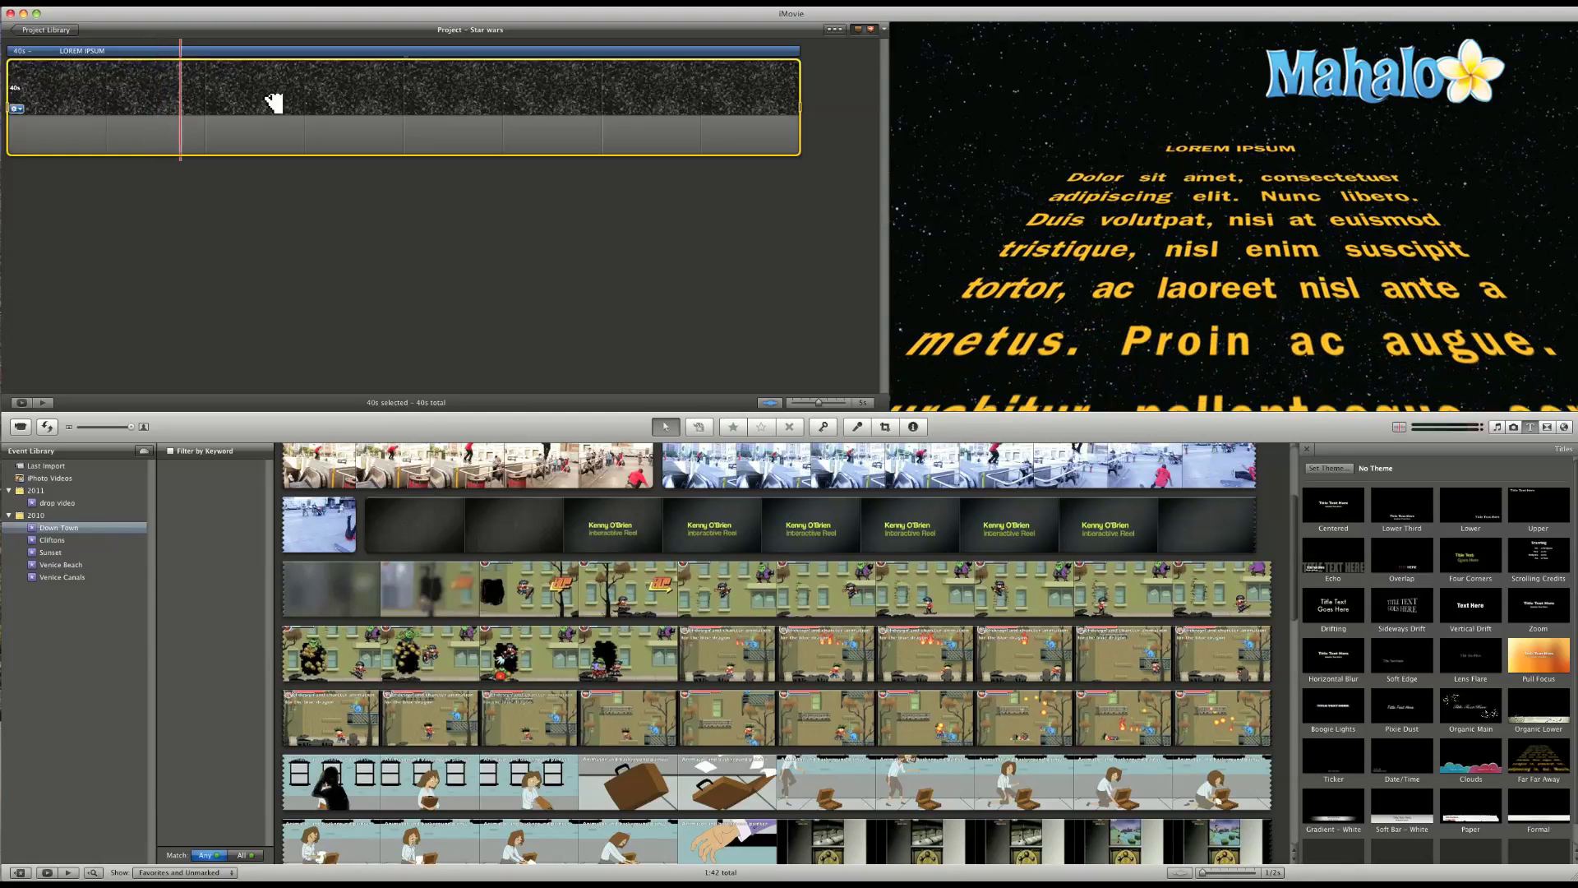
pyautogui.click(583, 70)
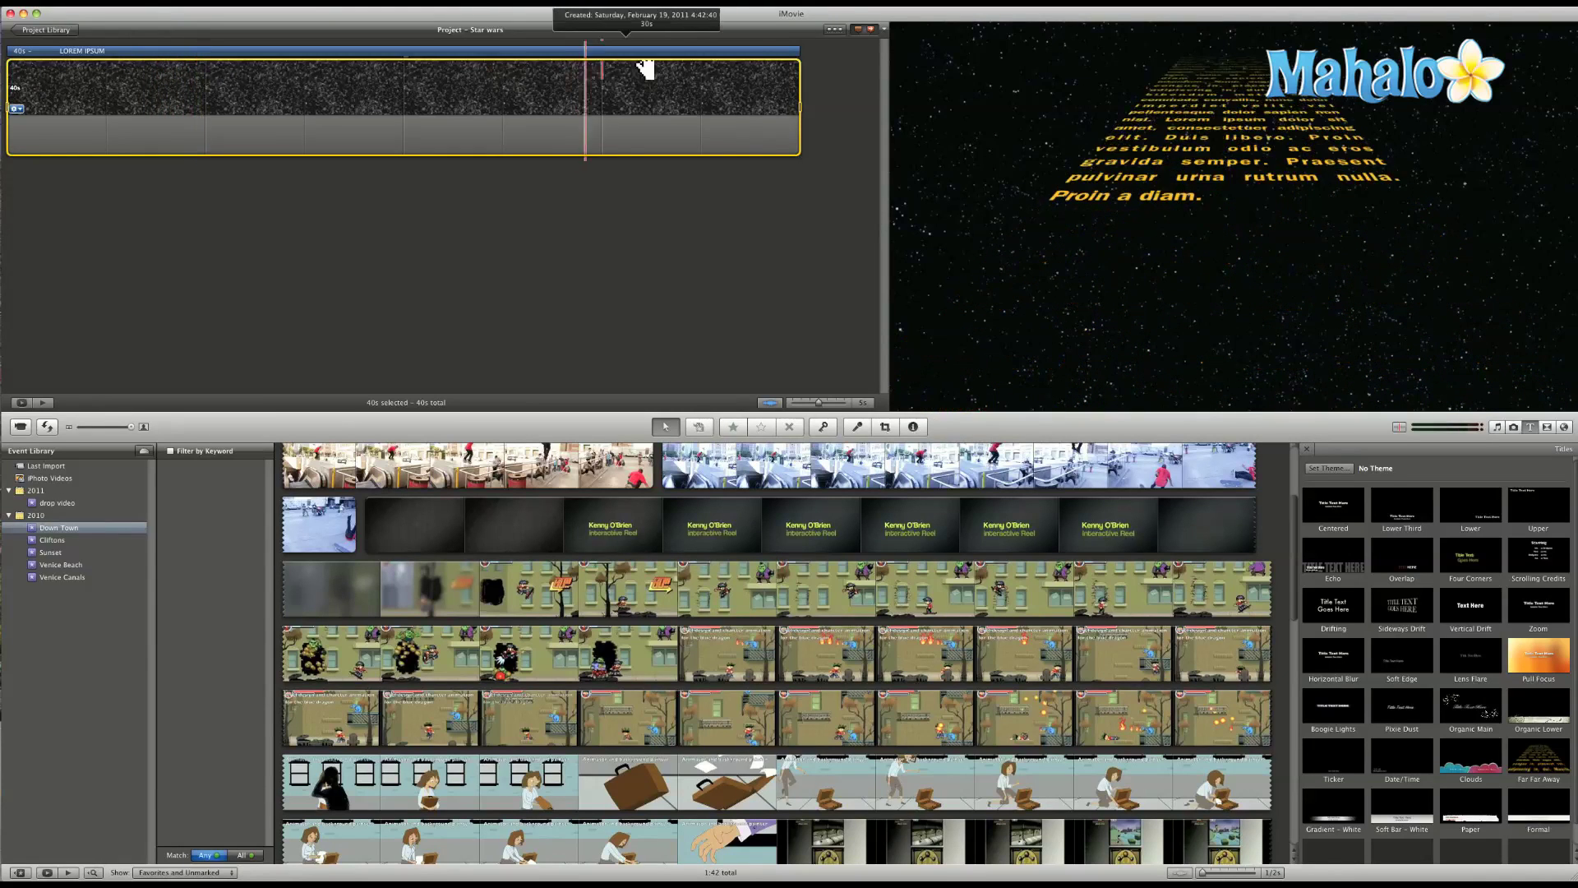
pyautogui.click(771, 52)
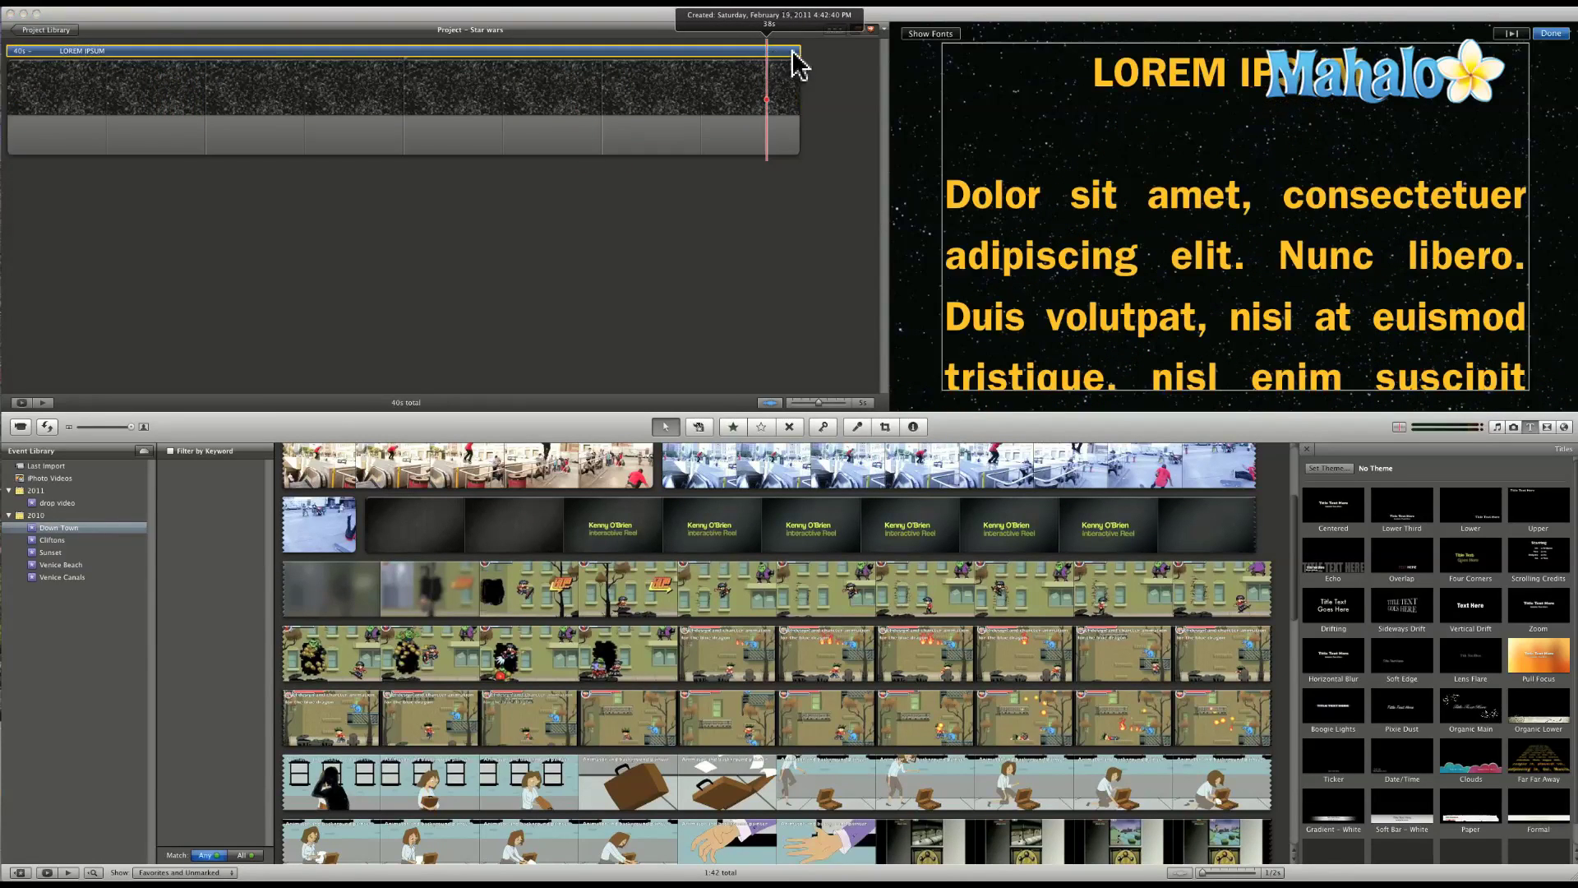
pyautogui.moveTo(799, 51); pyautogui.dragTo(377, 75)
pyautogui.click(15, 131)
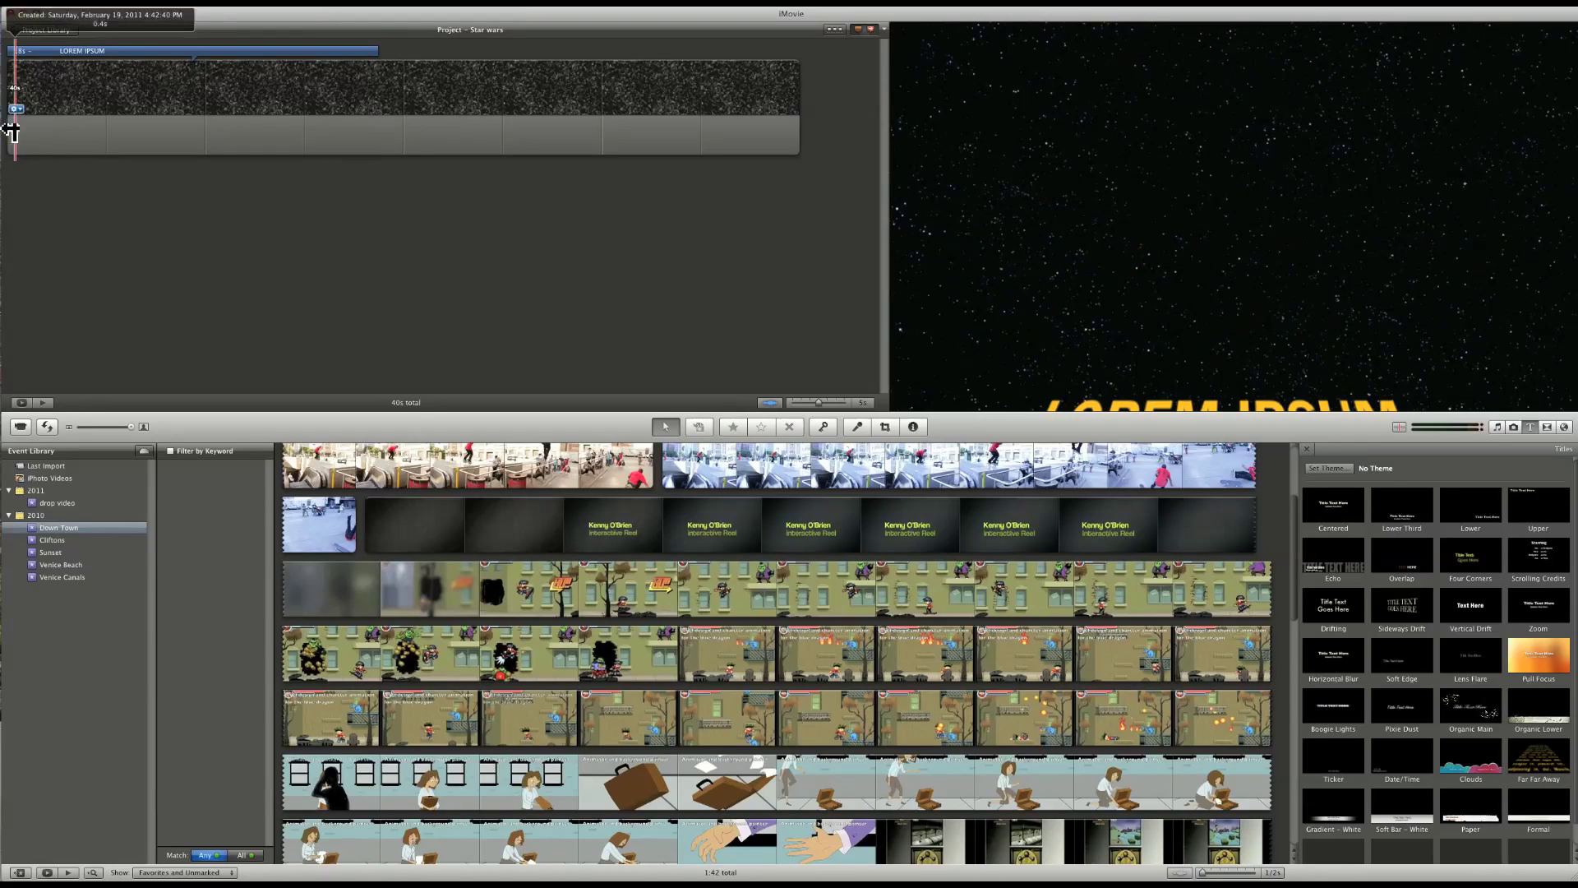
pyautogui.press('space')
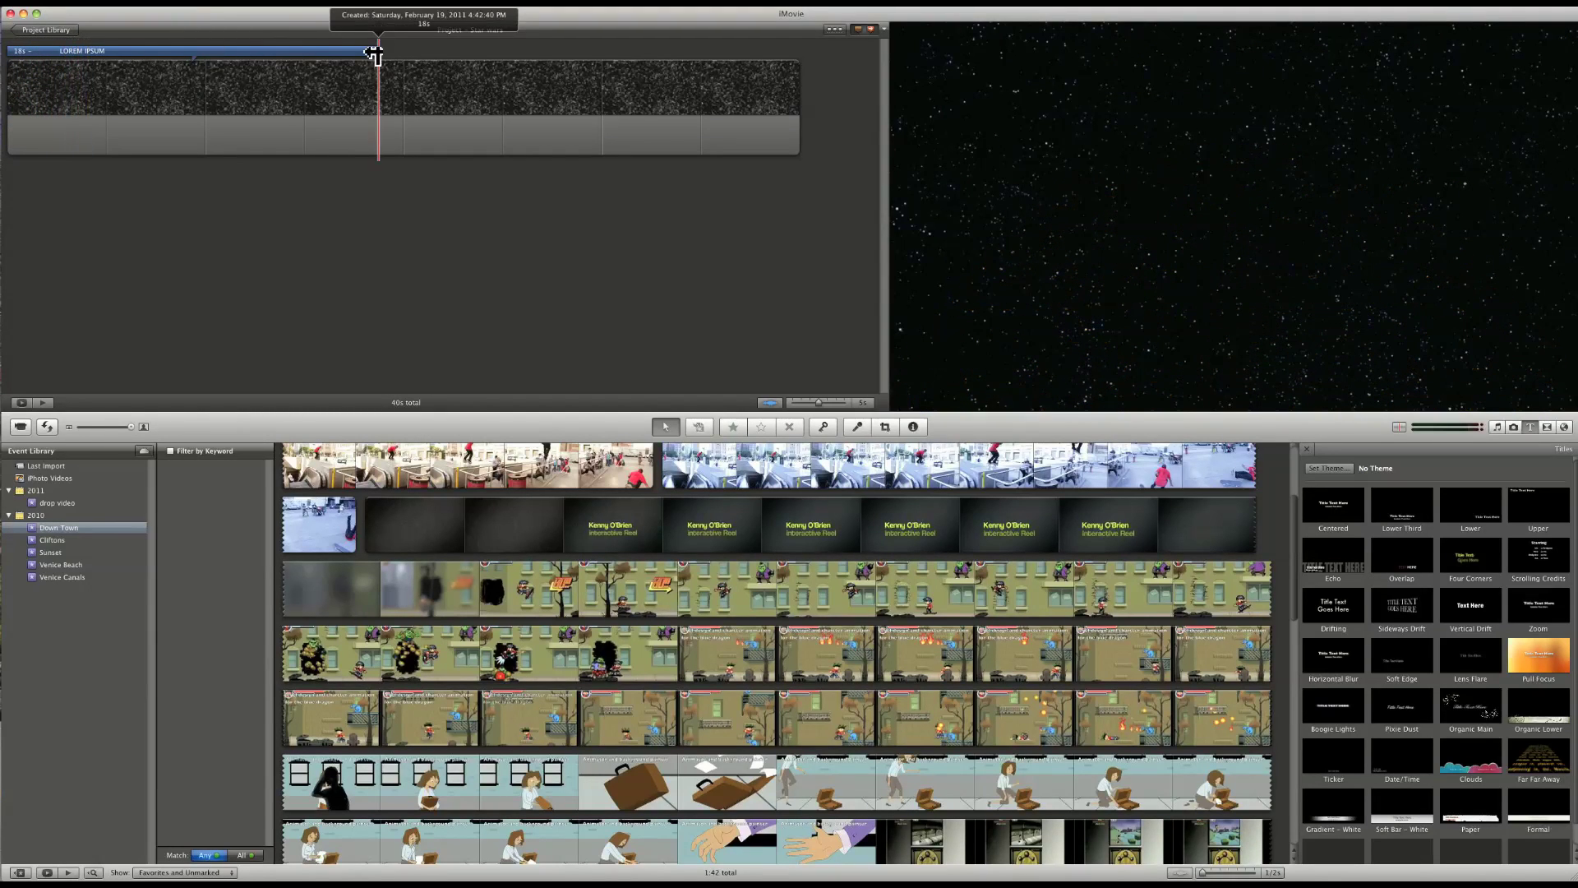
pyautogui.moveTo(372, 53); pyautogui.dragTo(804, 59)
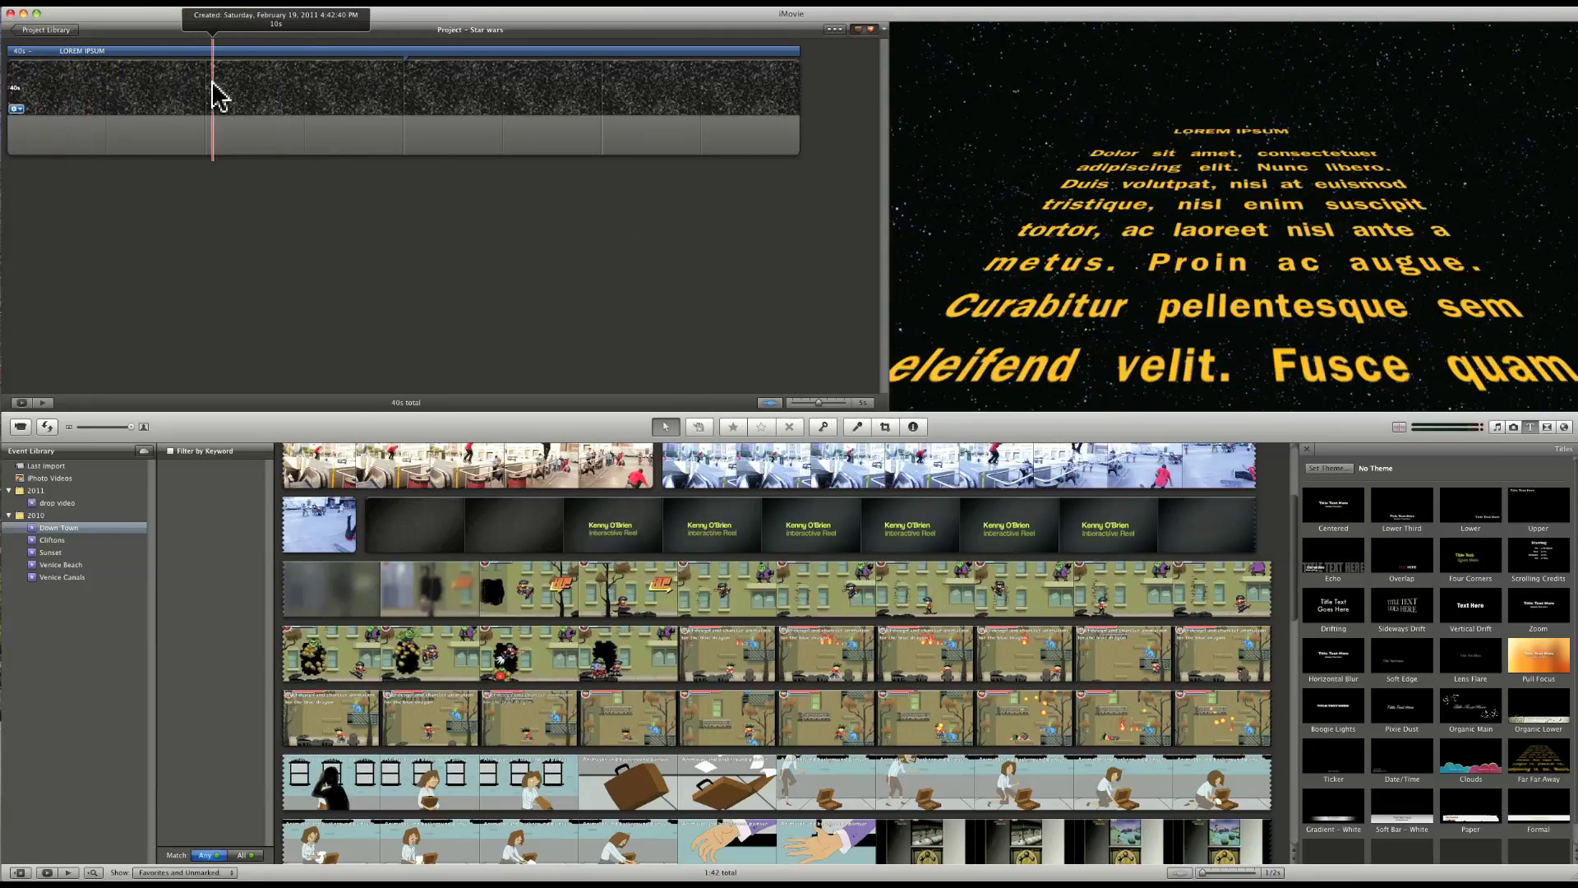
# Set the starry background clip's duration to 50 seconds and play it back
pyautogui.click(24, 109)
pyautogui.doubleClick(24, 110)
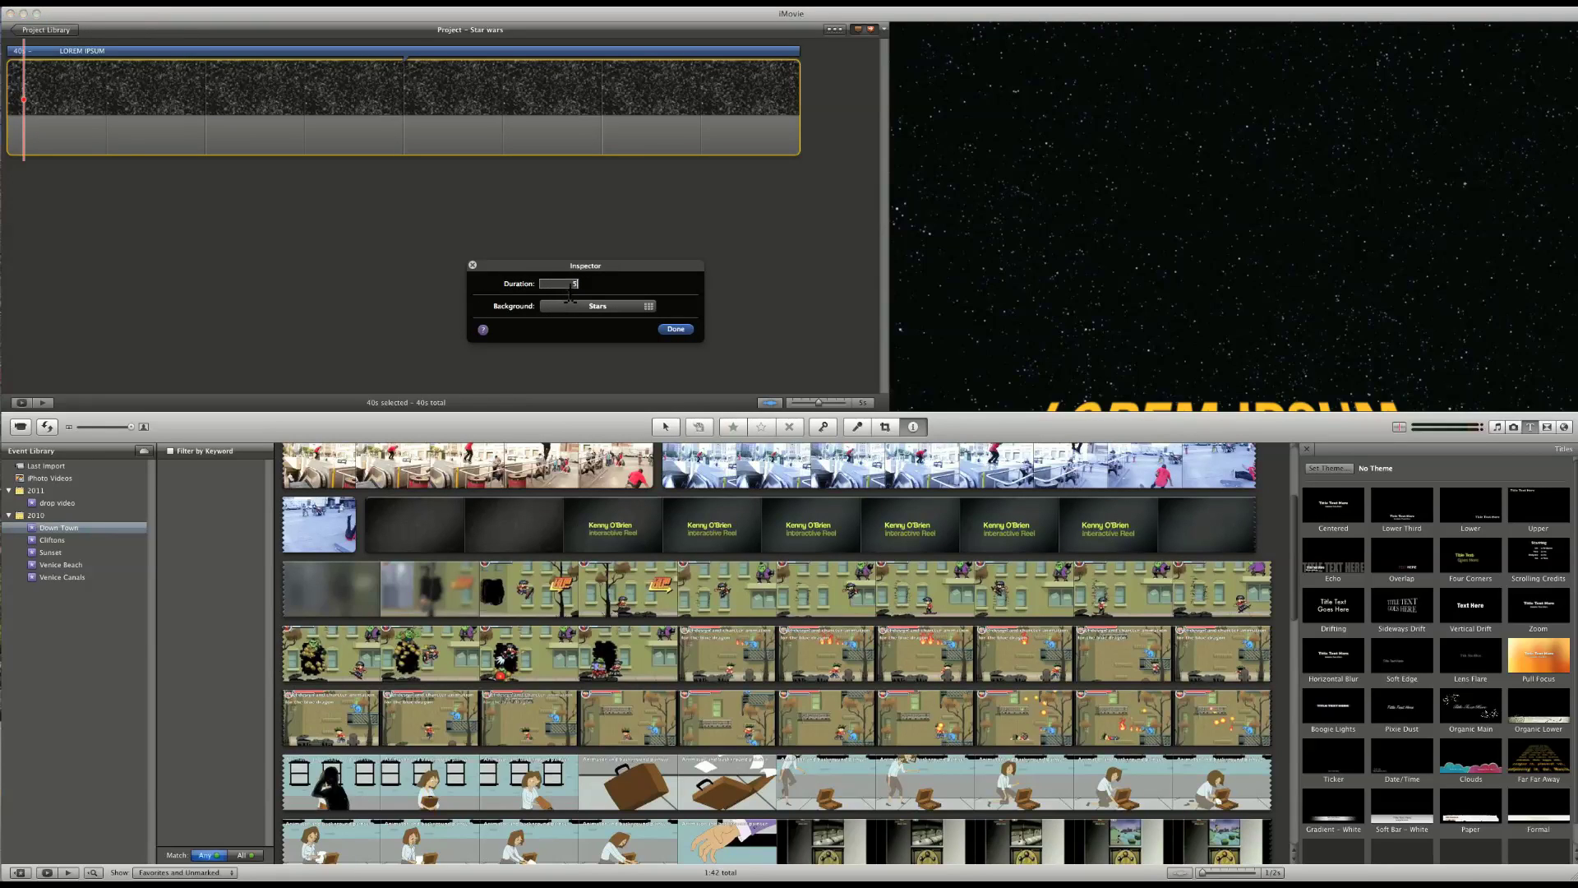
pyautogui.click(676, 330)
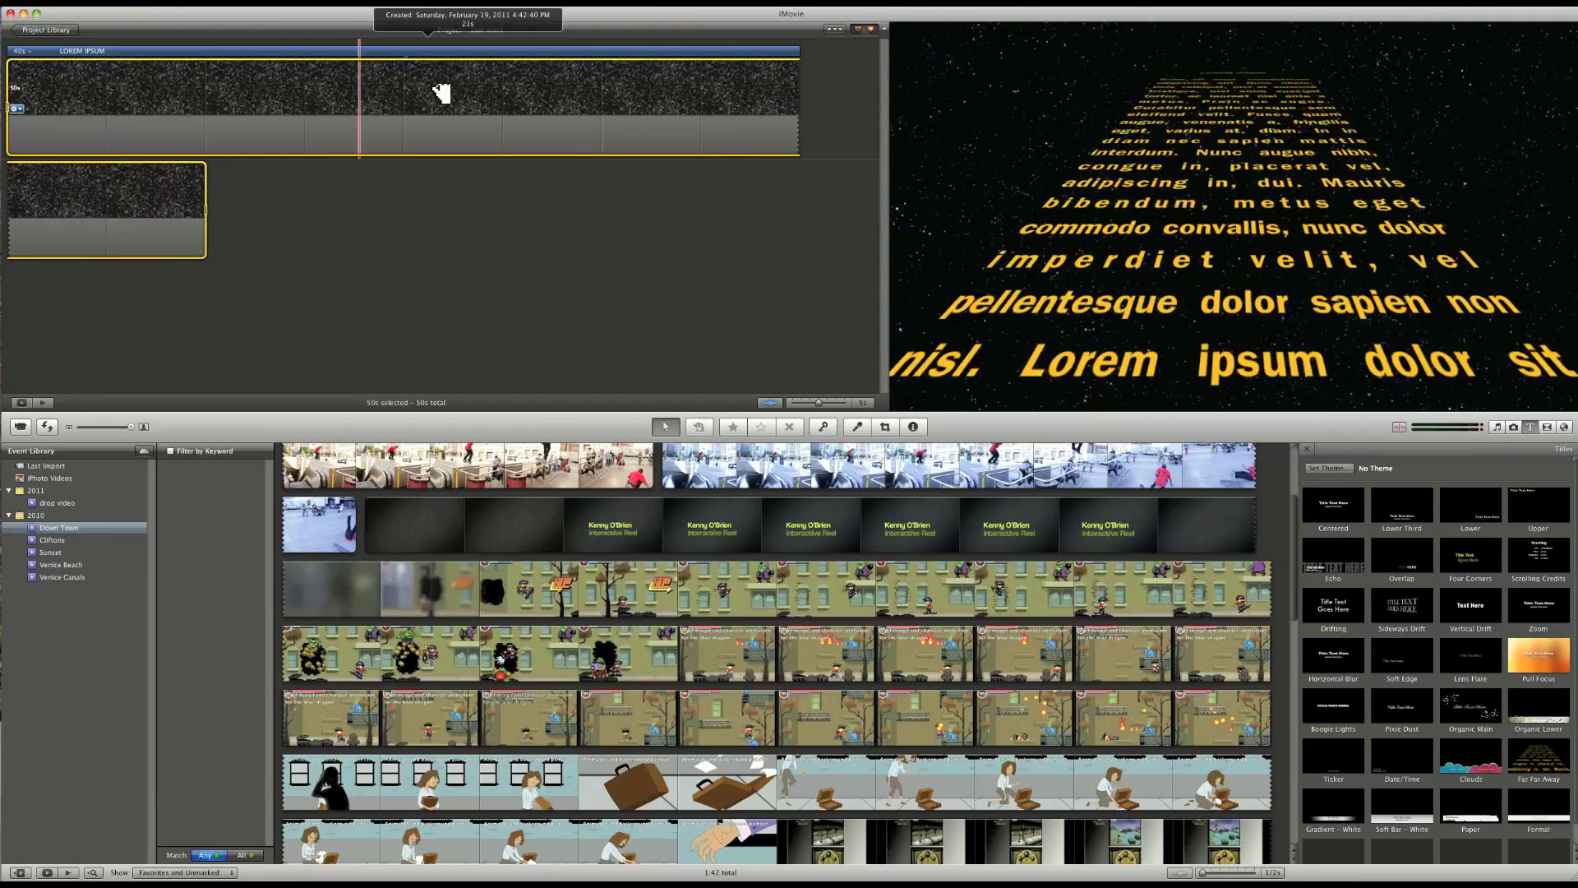
pyautogui.press('space')
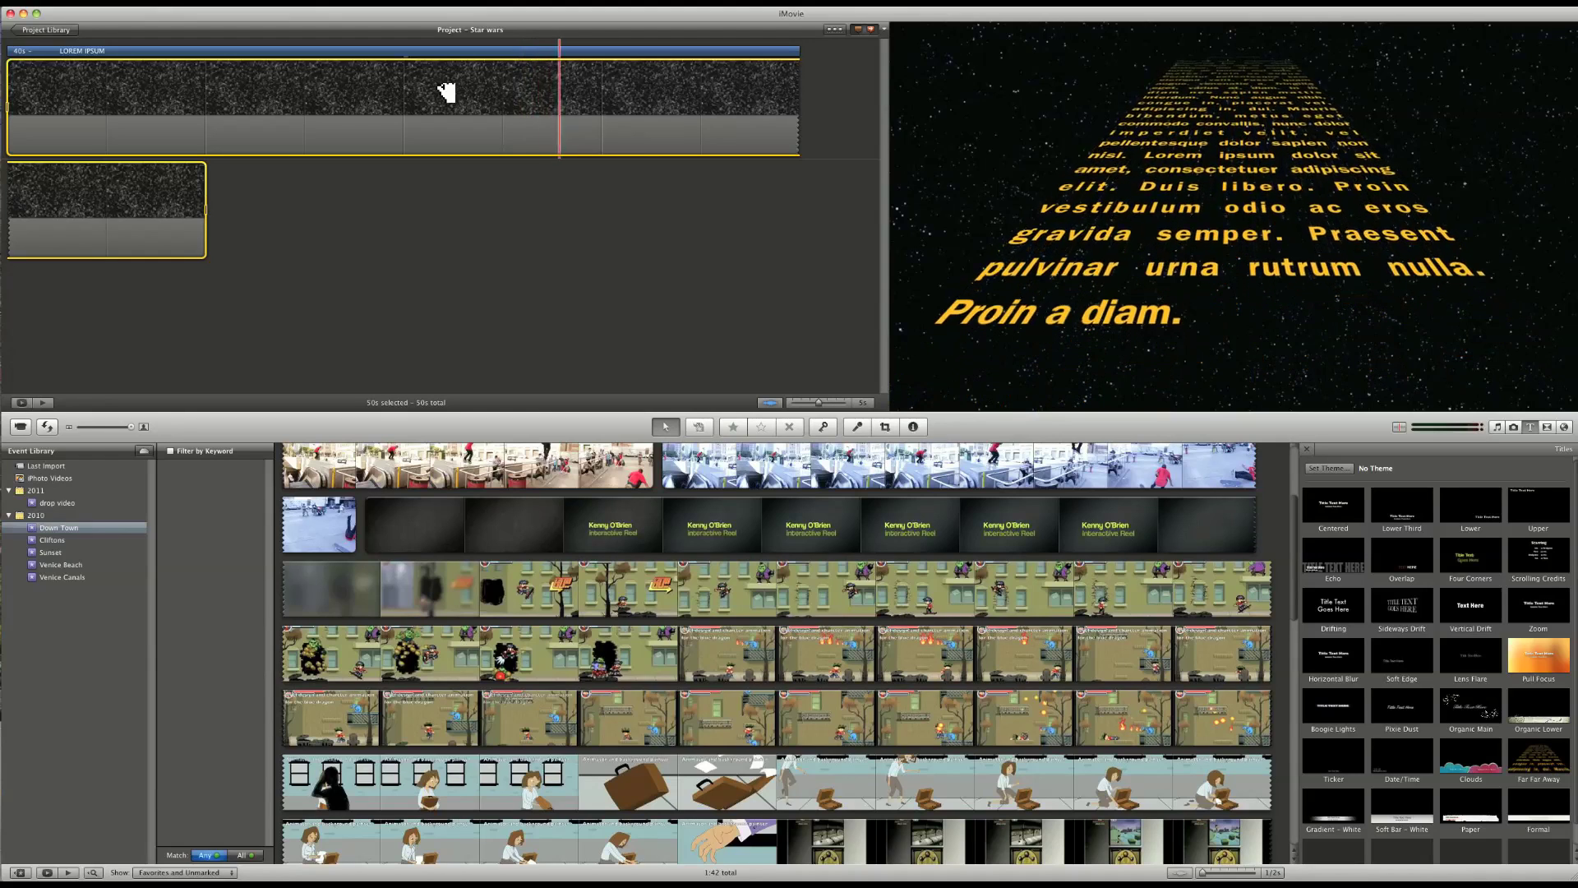
# Replace the crawl heading 'LOREM IPSUM' with 'Episode IV' and preview the result
pyautogui.click(380, 52)
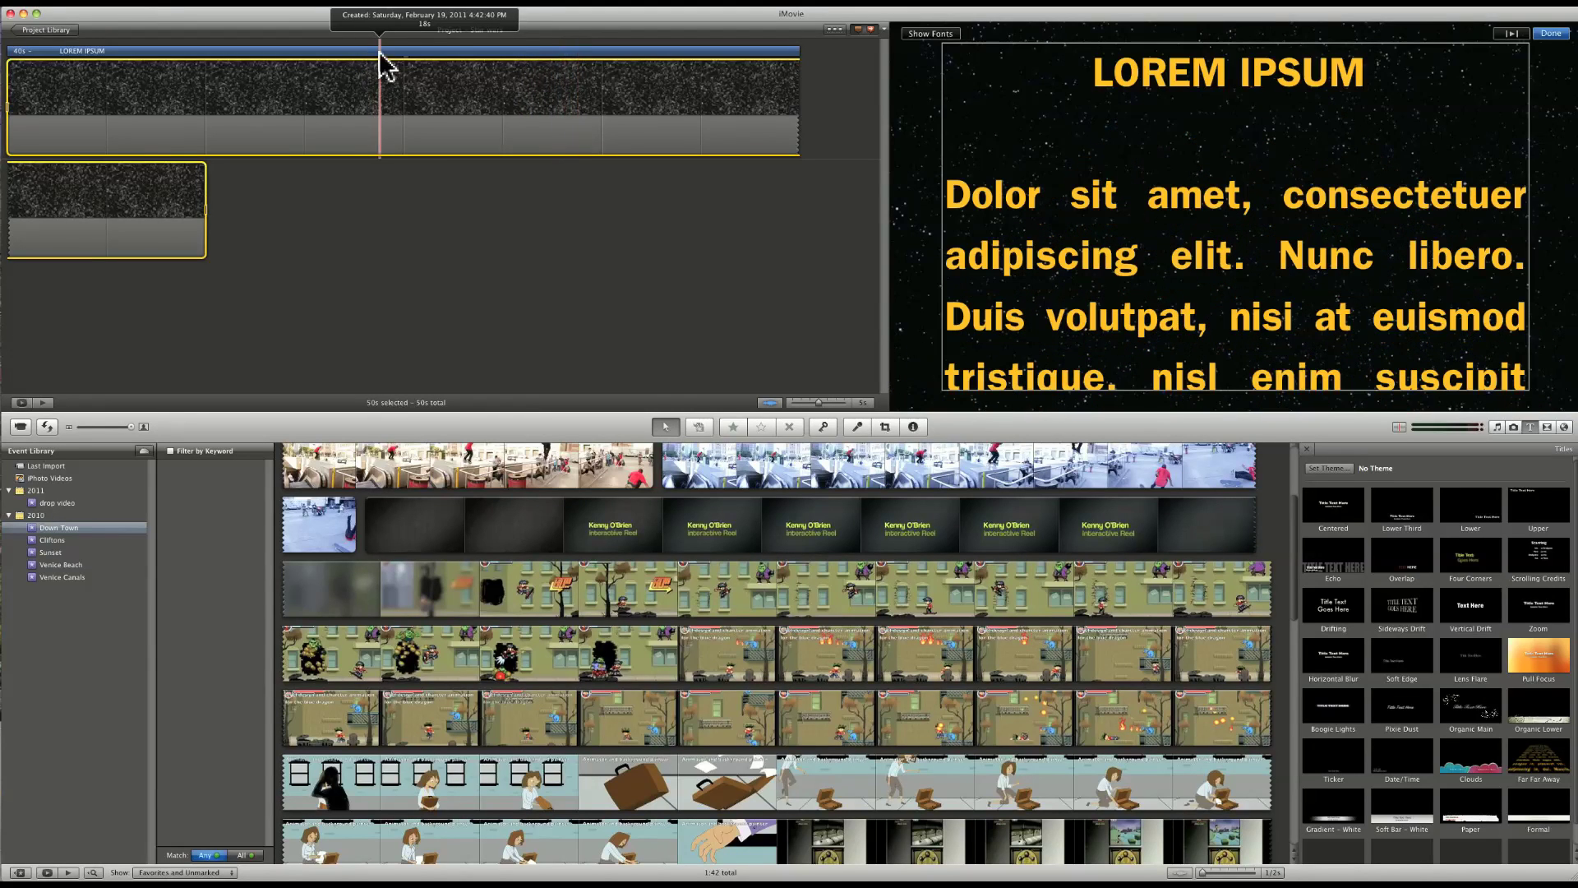
pyautogui.doubleClick(380, 52)
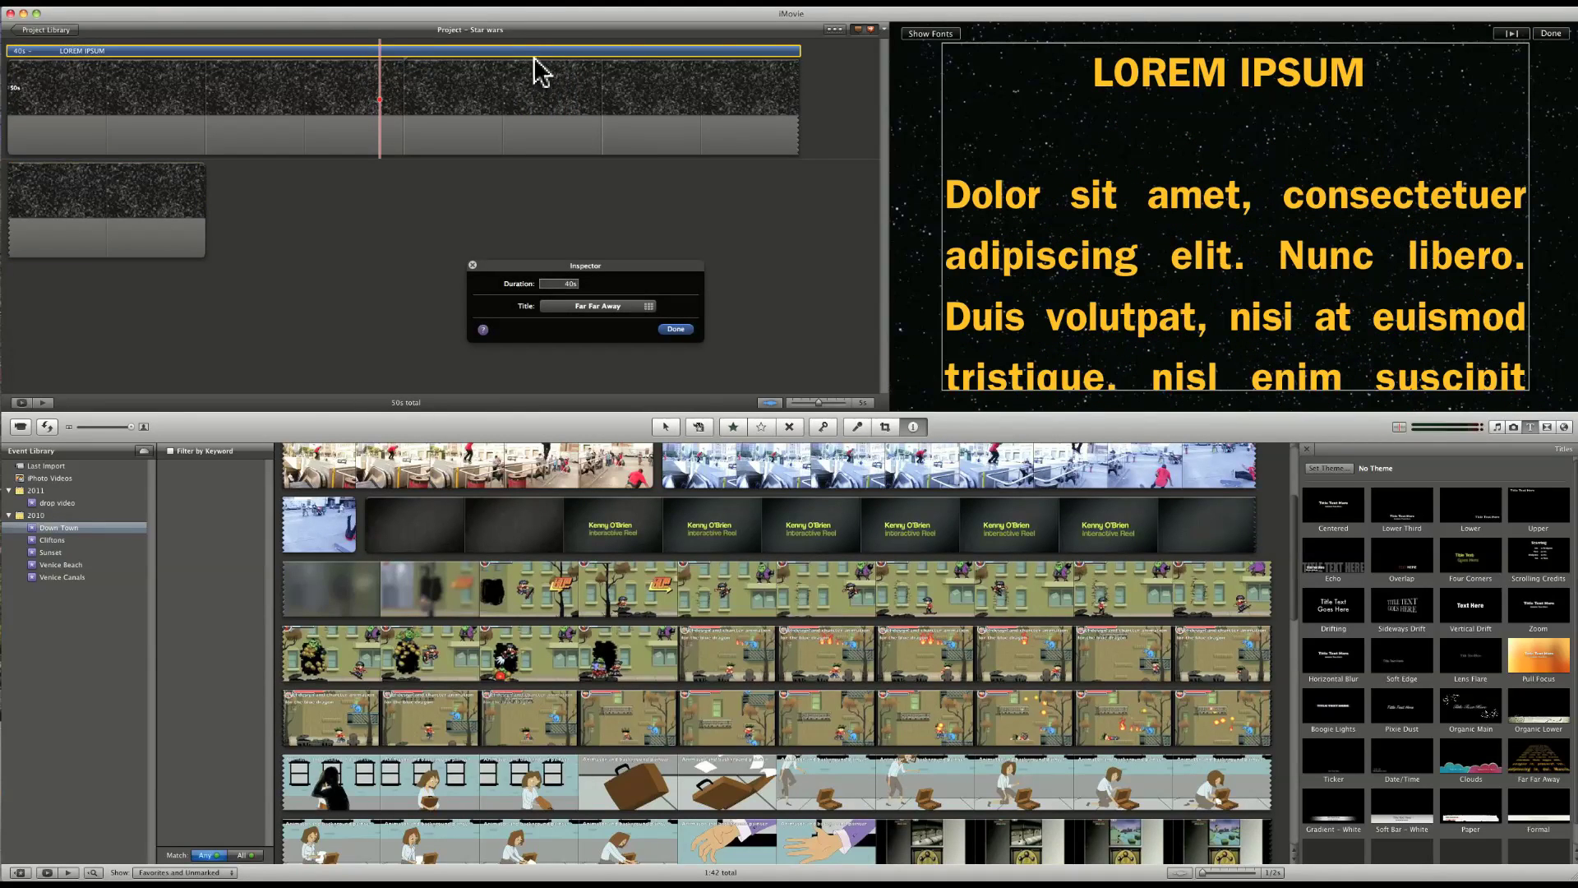
pyautogui.click(1131, 97)
pyautogui.doubleClick(1138, 92)
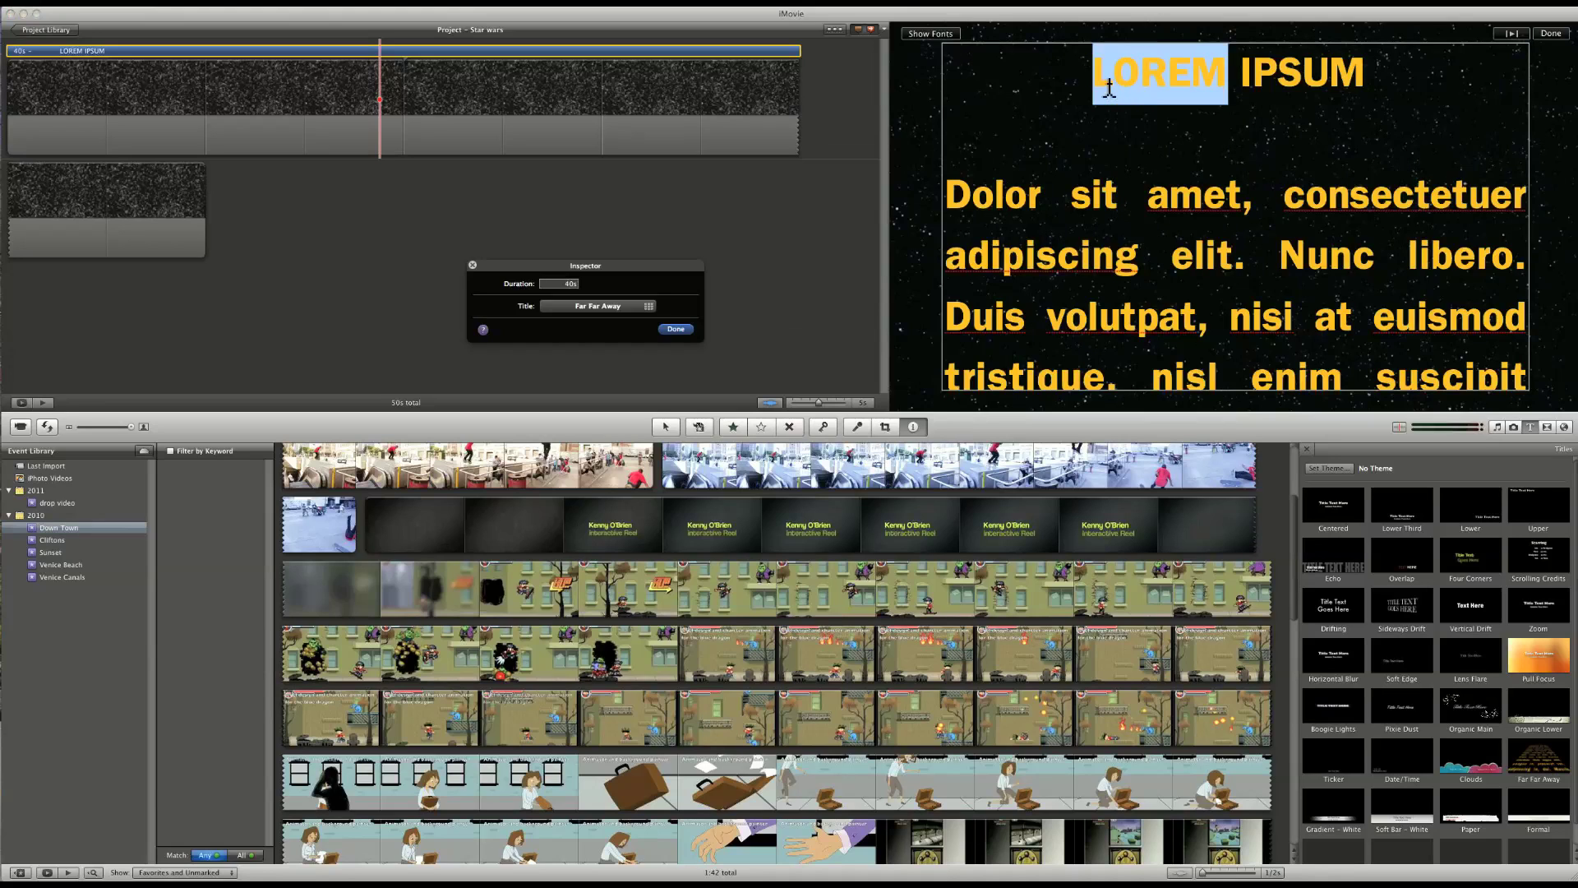
pyautogui.moveTo(1098, 80); pyautogui.dragTo(1356, 94)
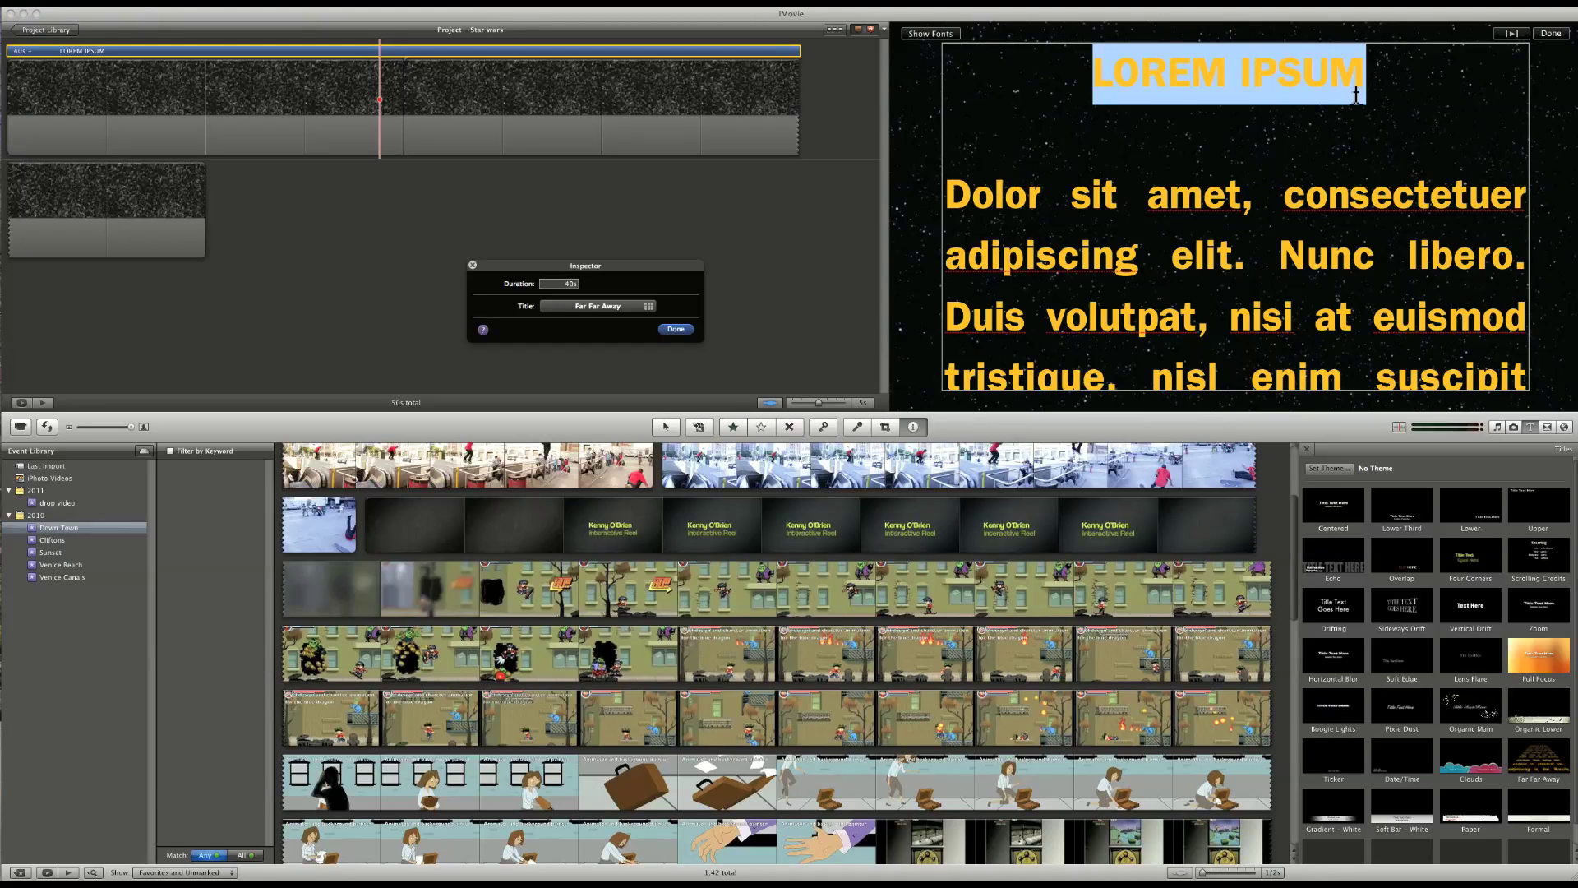
pyautogui.write('E')
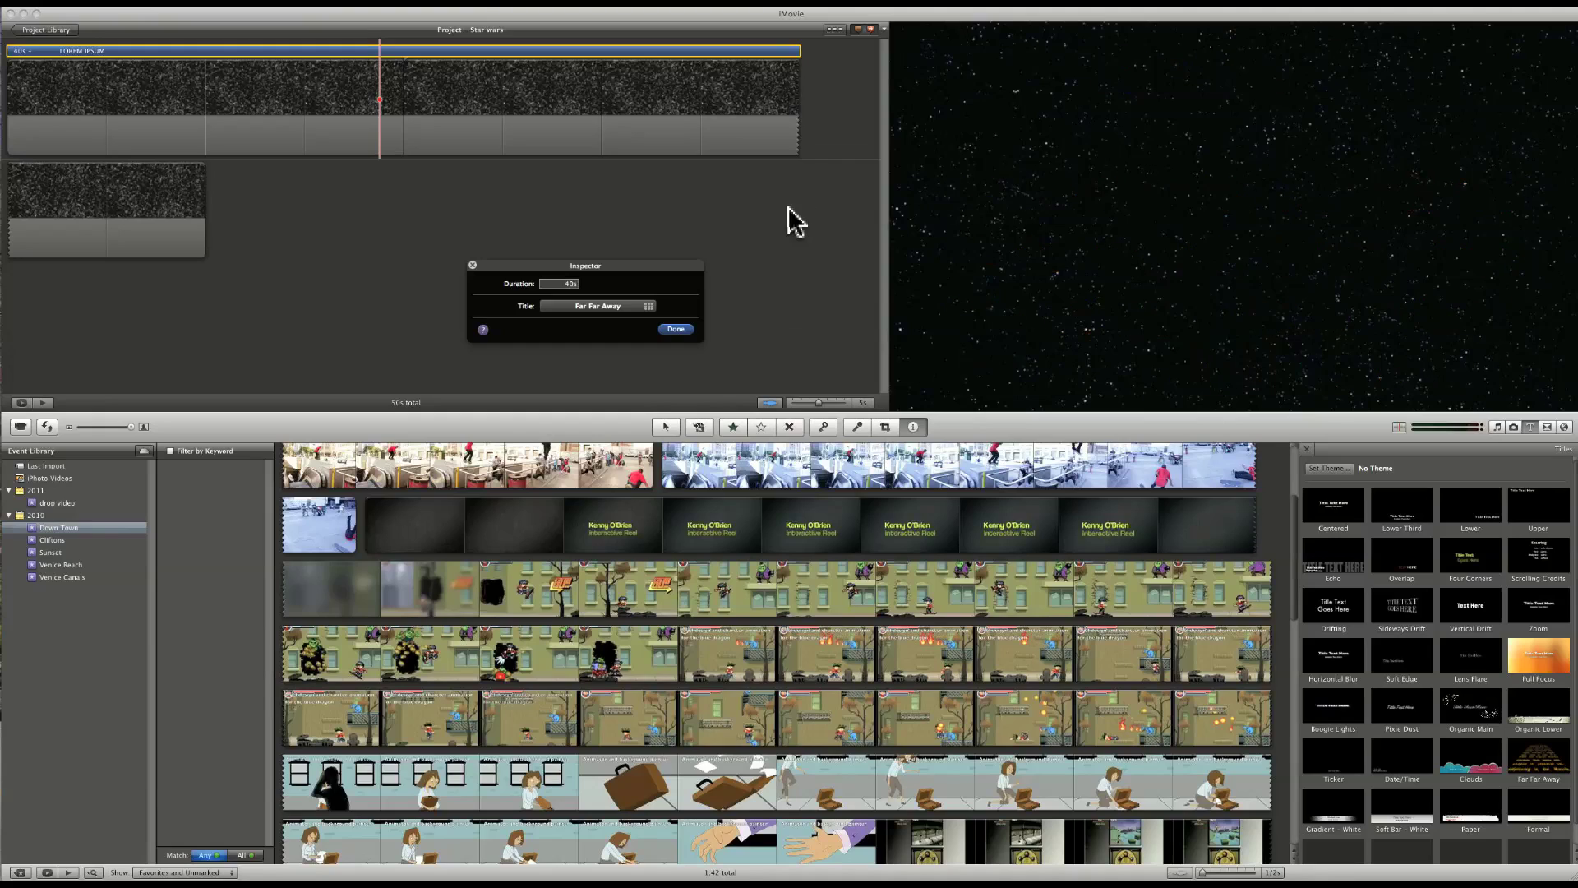
pyautogui.click(329, 240)
pyautogui.press('space')
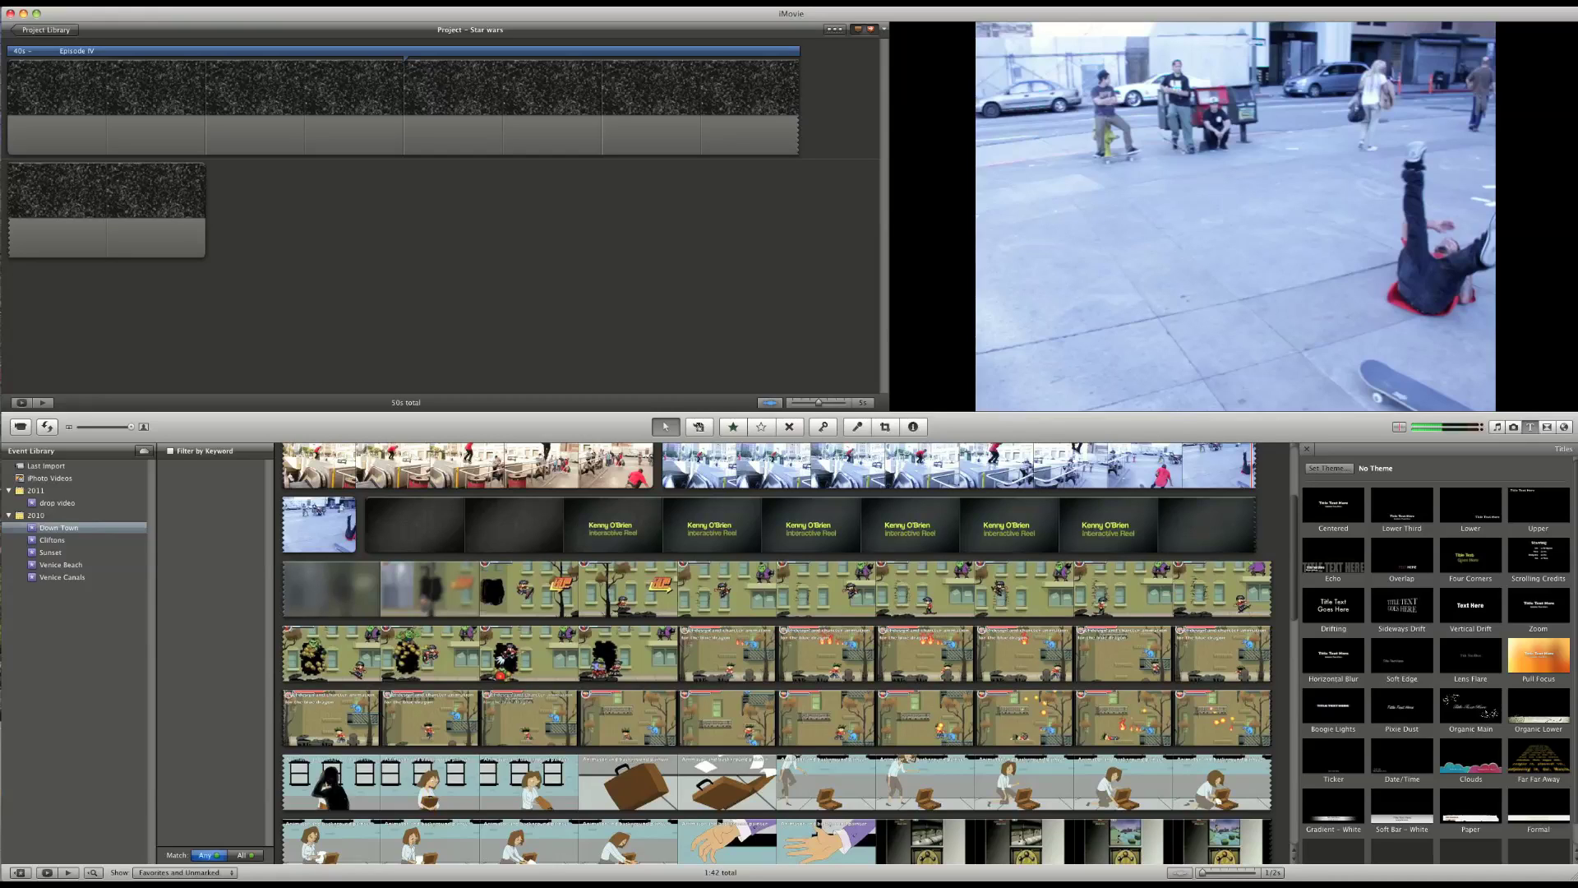
# Place the Earth and Death Star photo after the starfield clip and play it
pyautogui.moveTo(1102, 398); pyautogui.dragTo(292, 214)
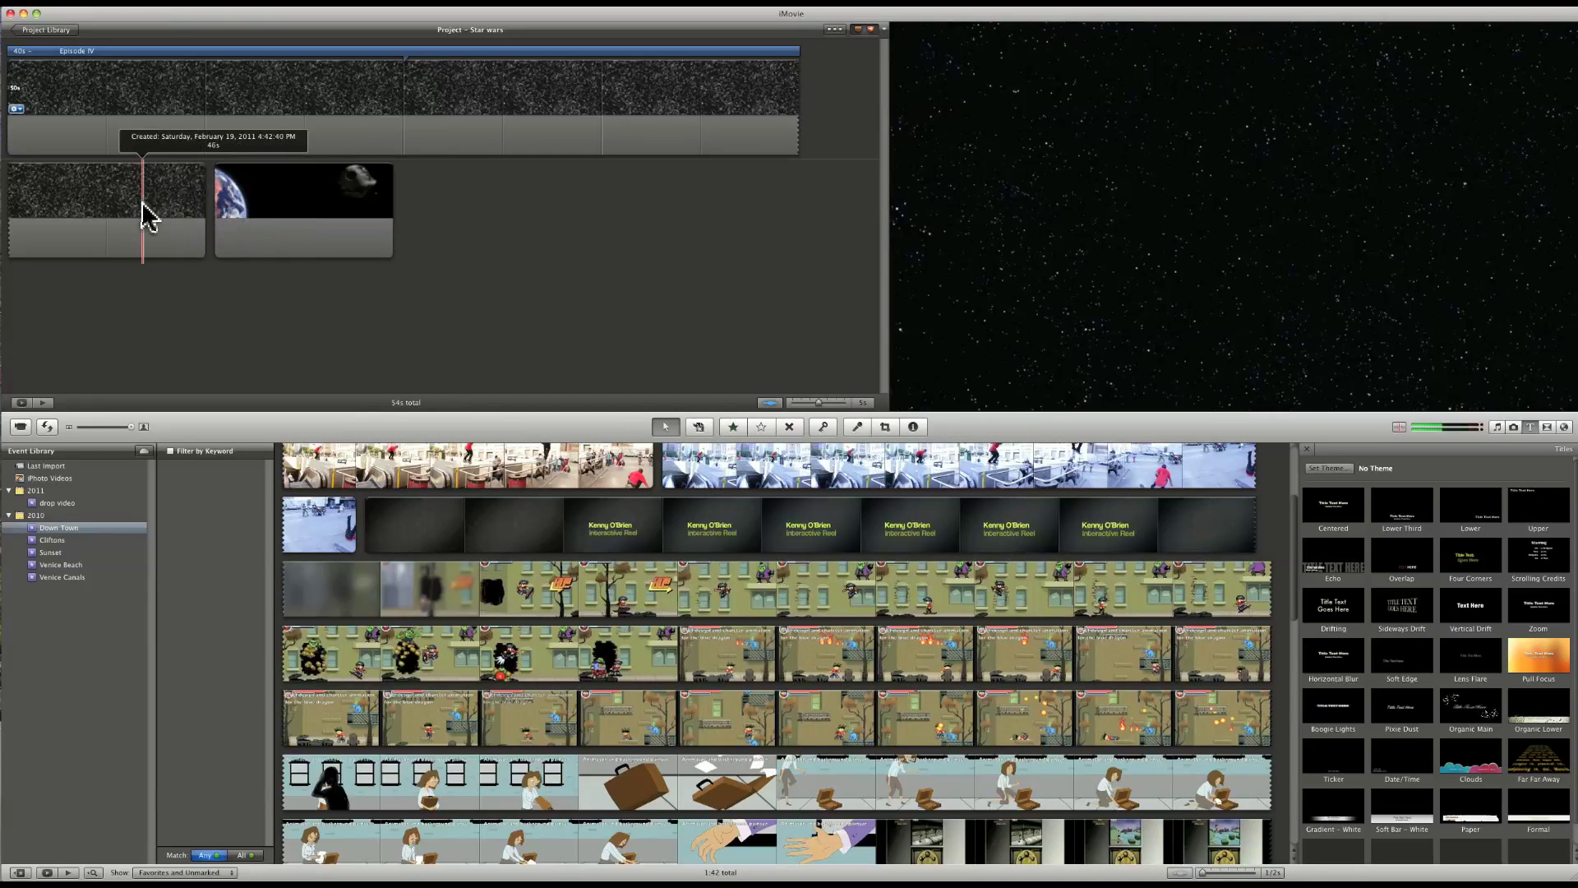
pyautogui.press('space')
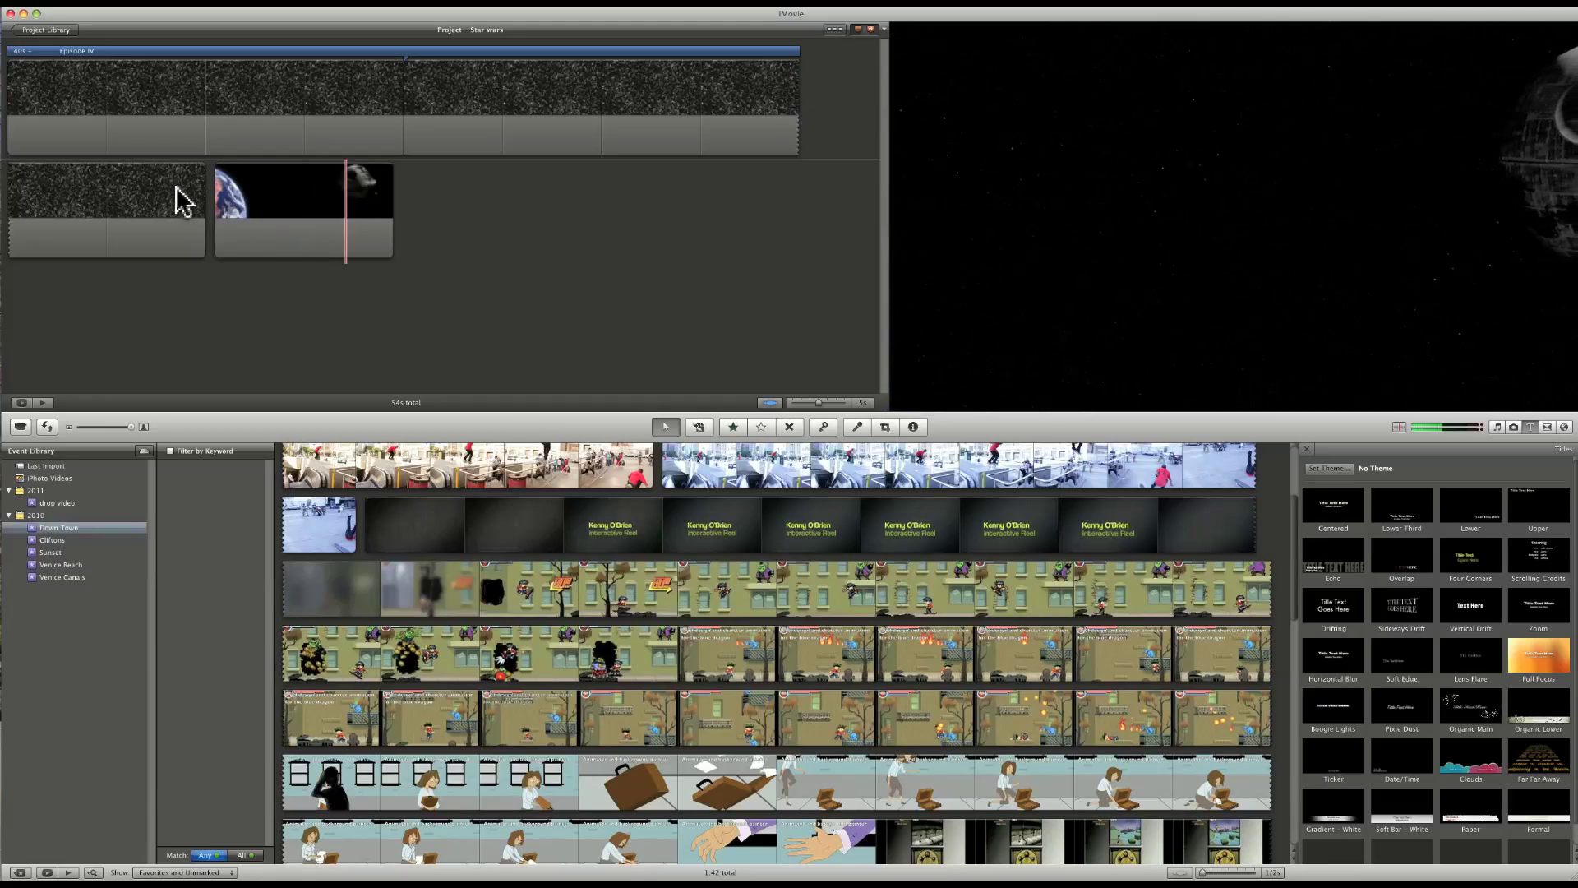
# Change the Earth and Death Star clip's duration from 4 to 8 seconds
pyautogui.doubleClick(279, 207)
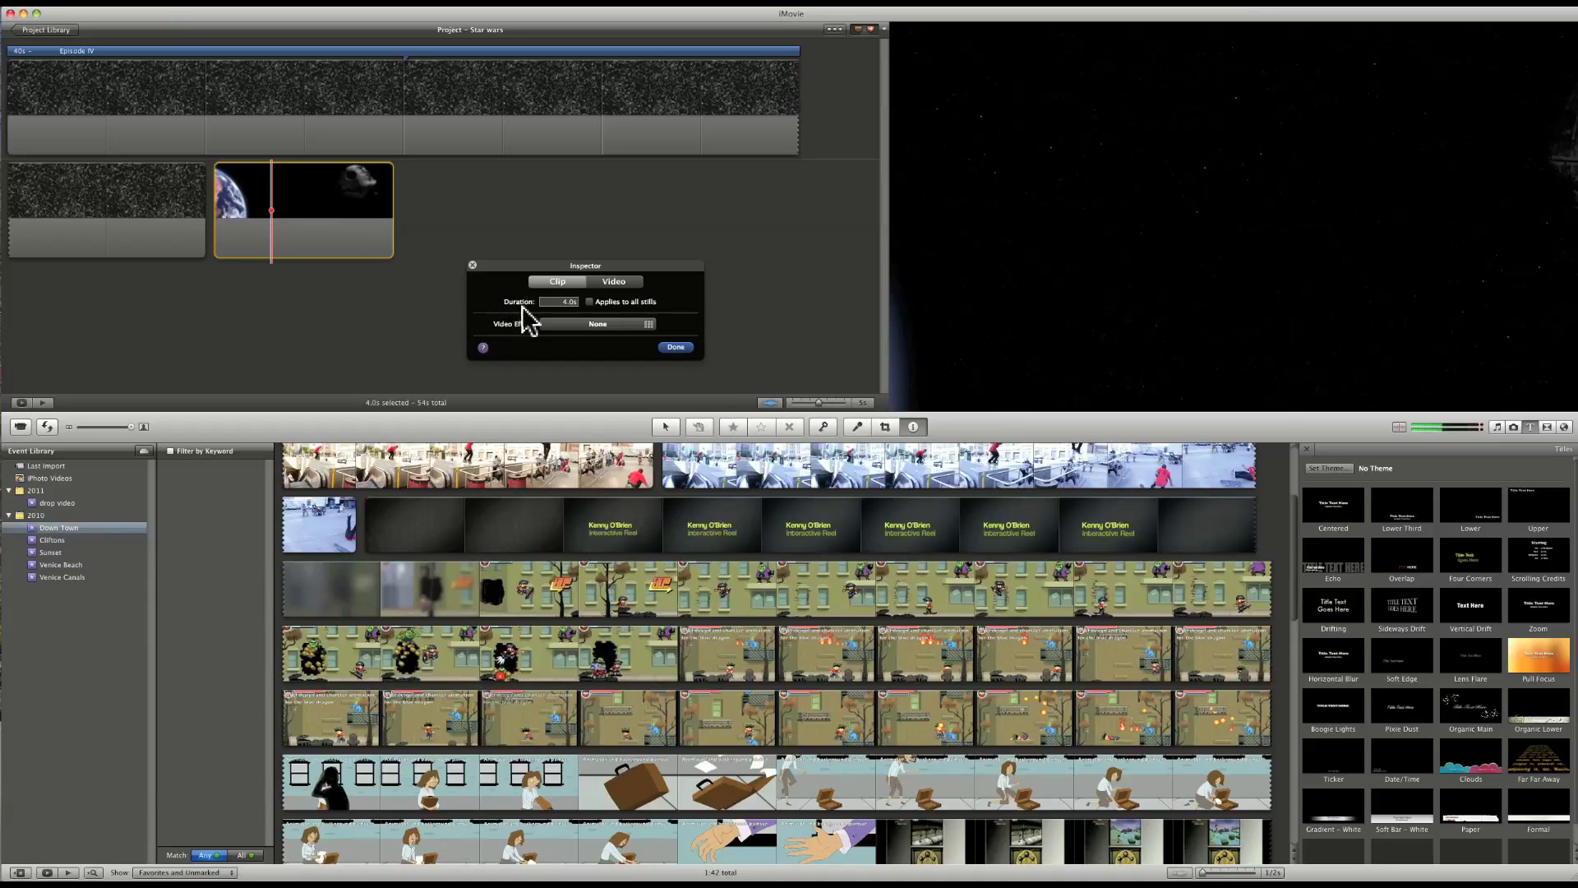
pyautogui.doubleClick(561, 302)
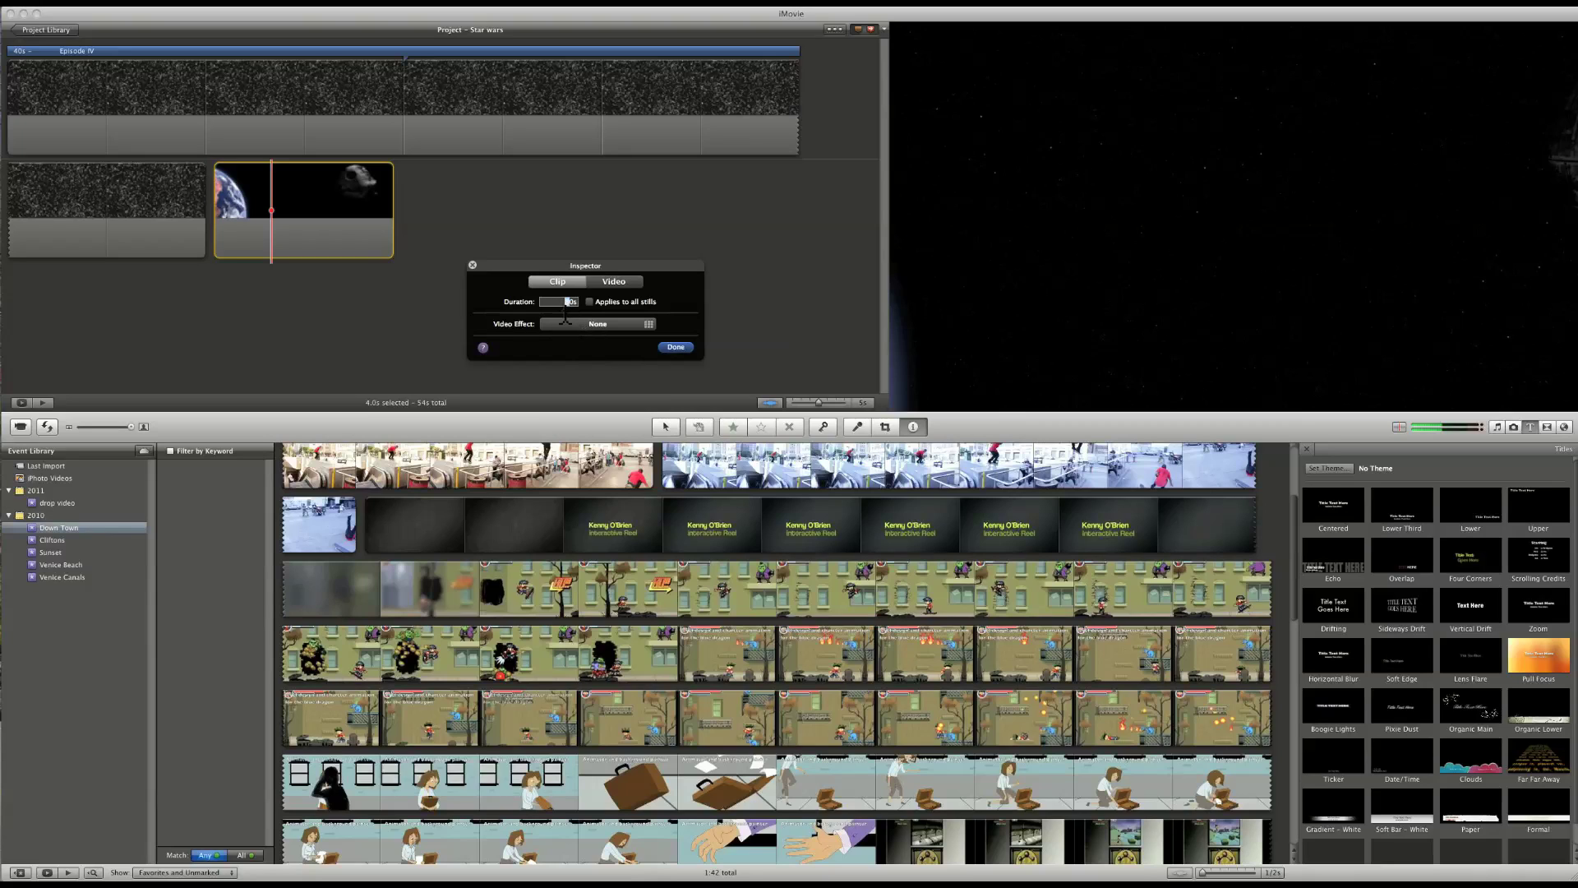
pyautogui.write('8')
pyautogui.click(675, 347)
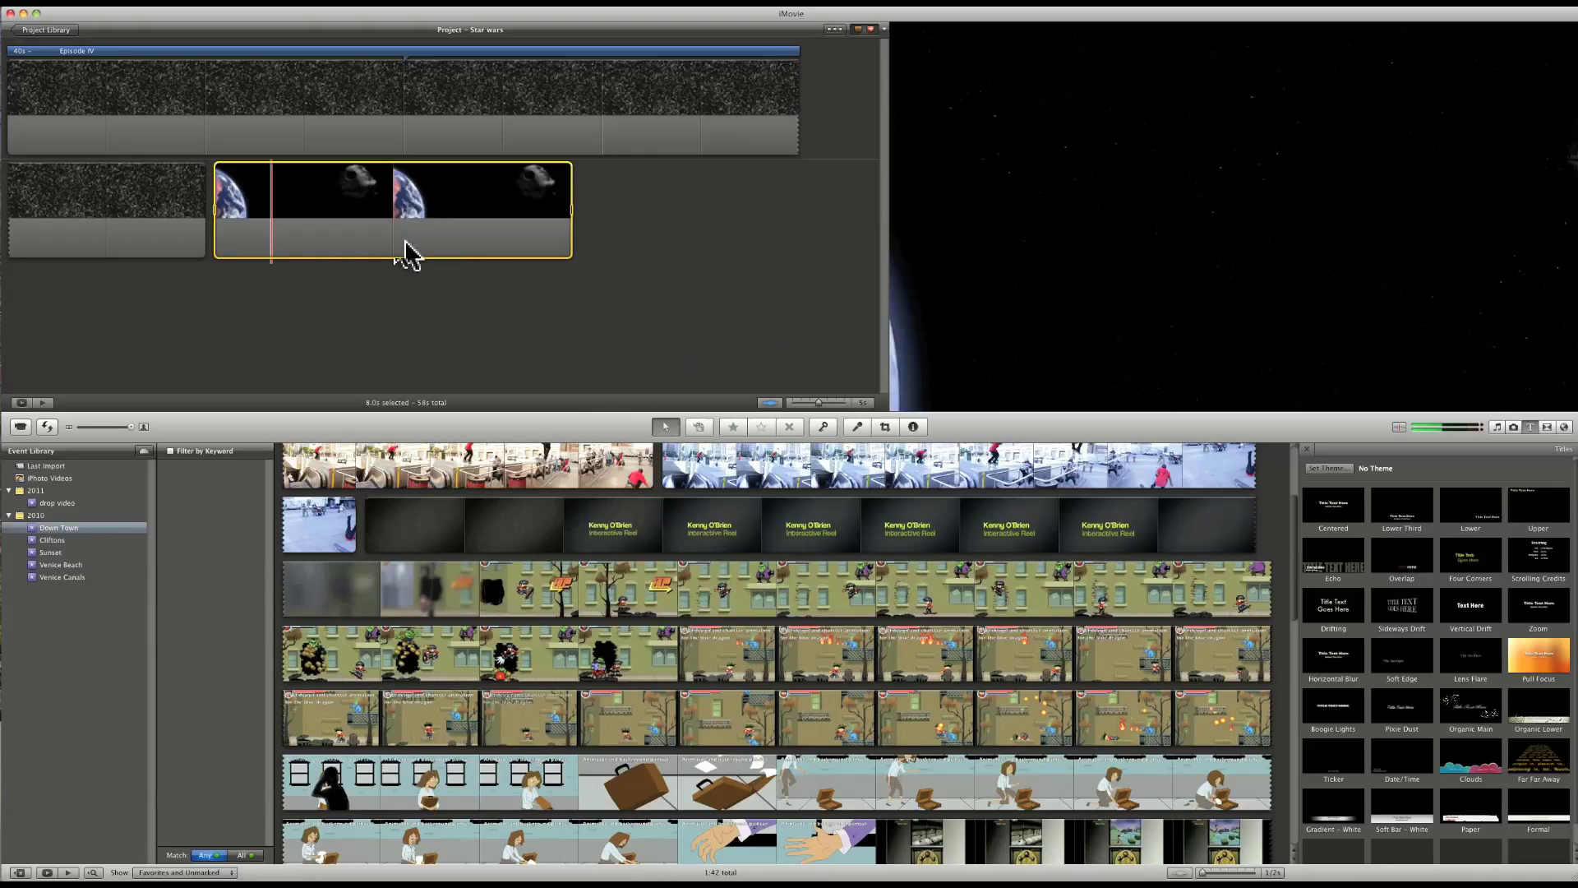
# Apply a Ken Burns pan starting on the Death Star and ending on Earth, then preview
pyautogui.click(220, 168)
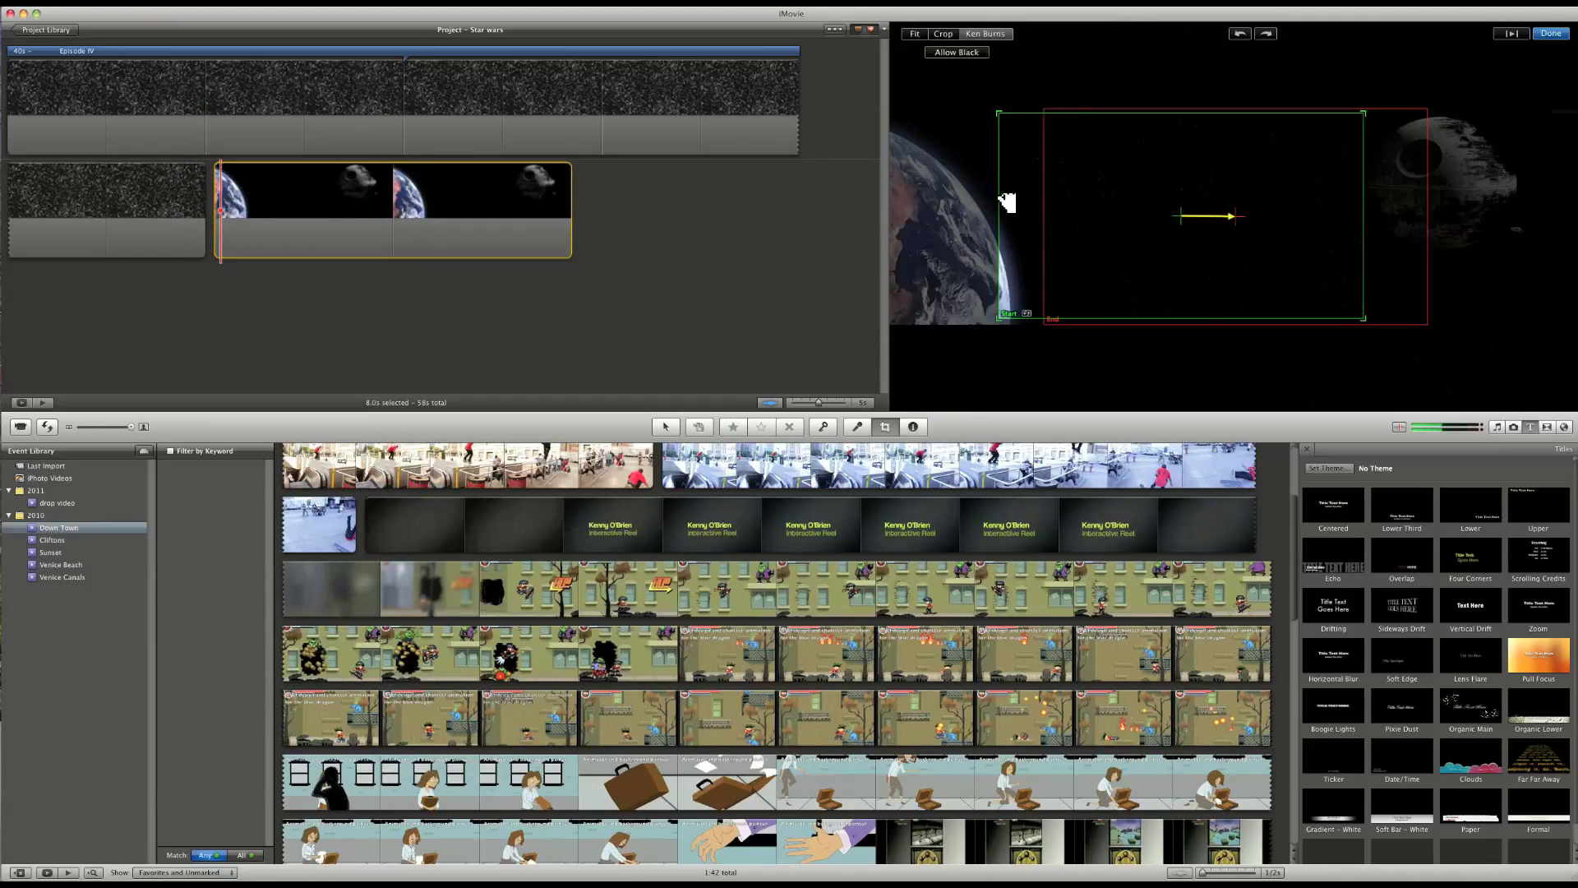
pyautogui.moveTo(1009, 204); pyautogui.dragTo(1307, 152)
pyautogui.click(1081, 294)
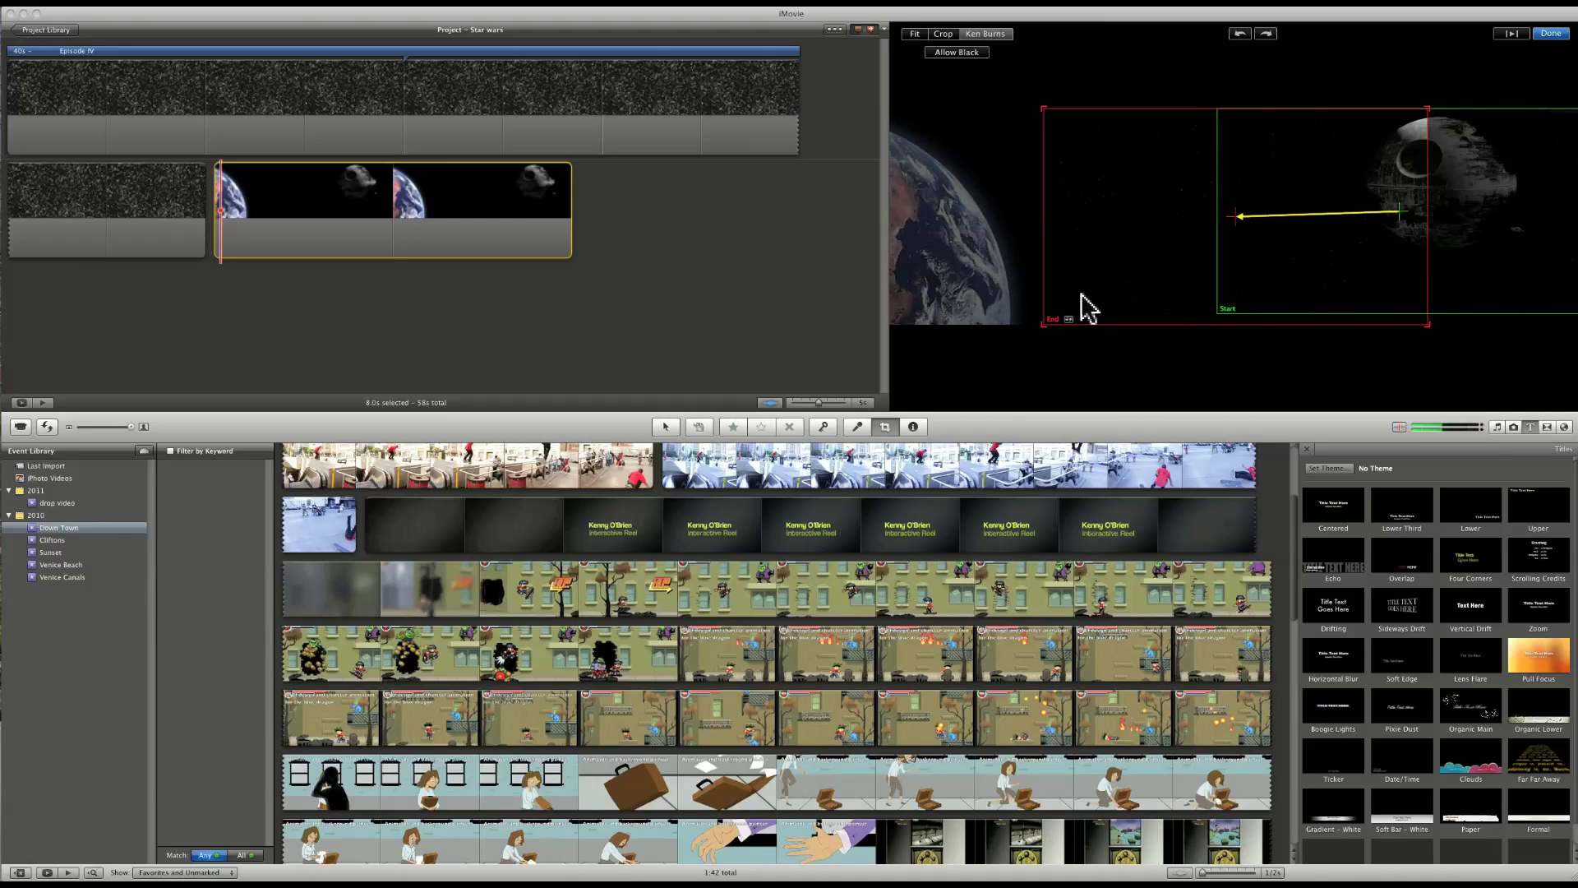
pyautogui.moveTo(1105, 220); pyautogui.dragTo(904, 214)
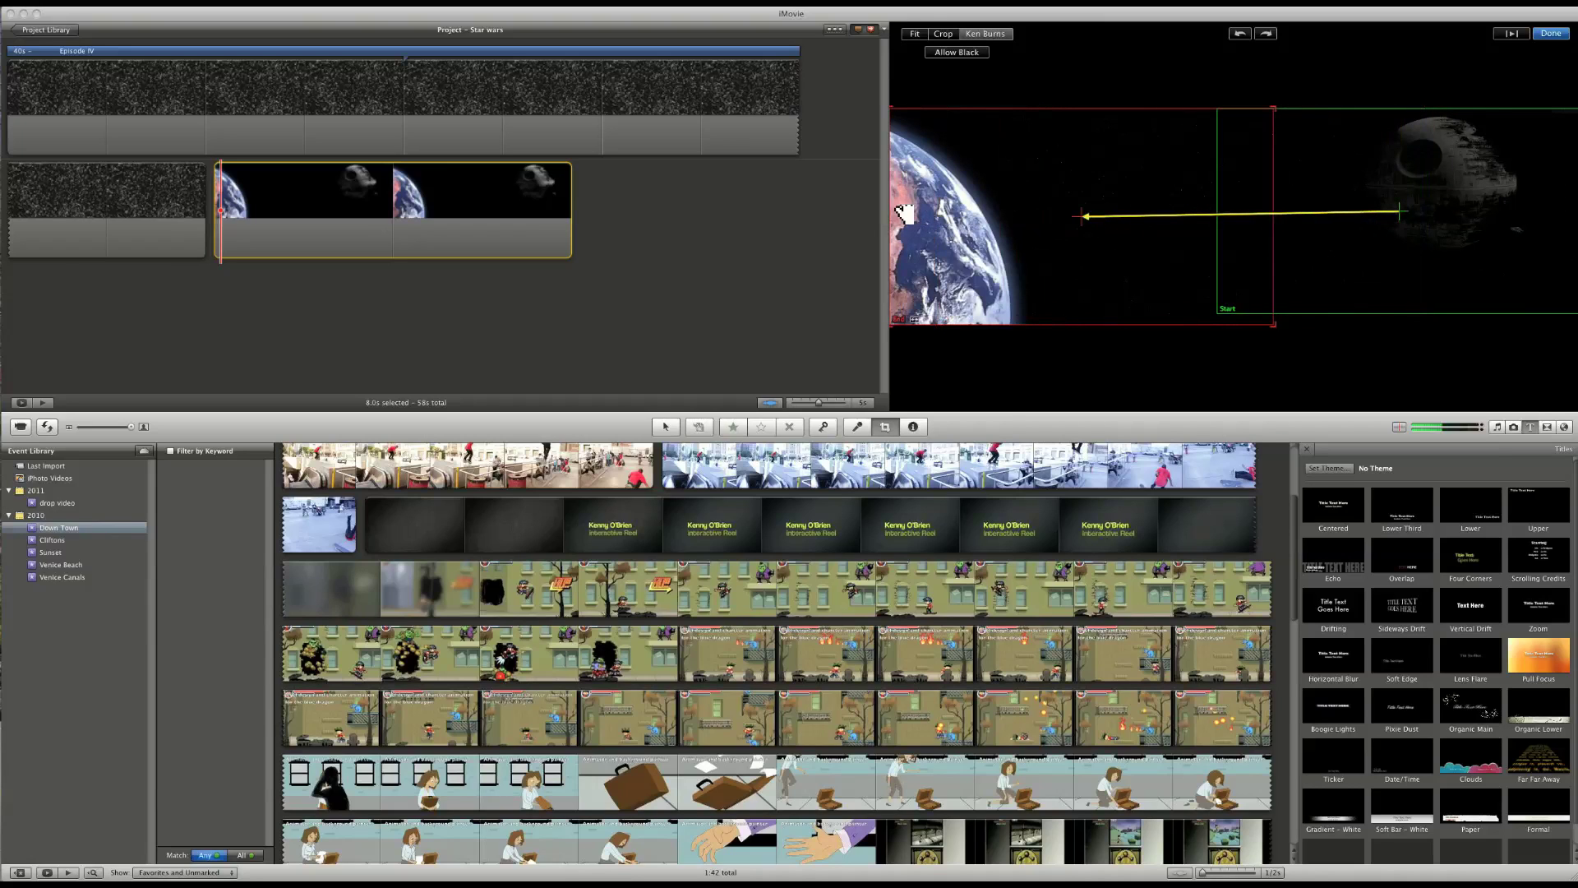
pyautogui.click(1550, 34)
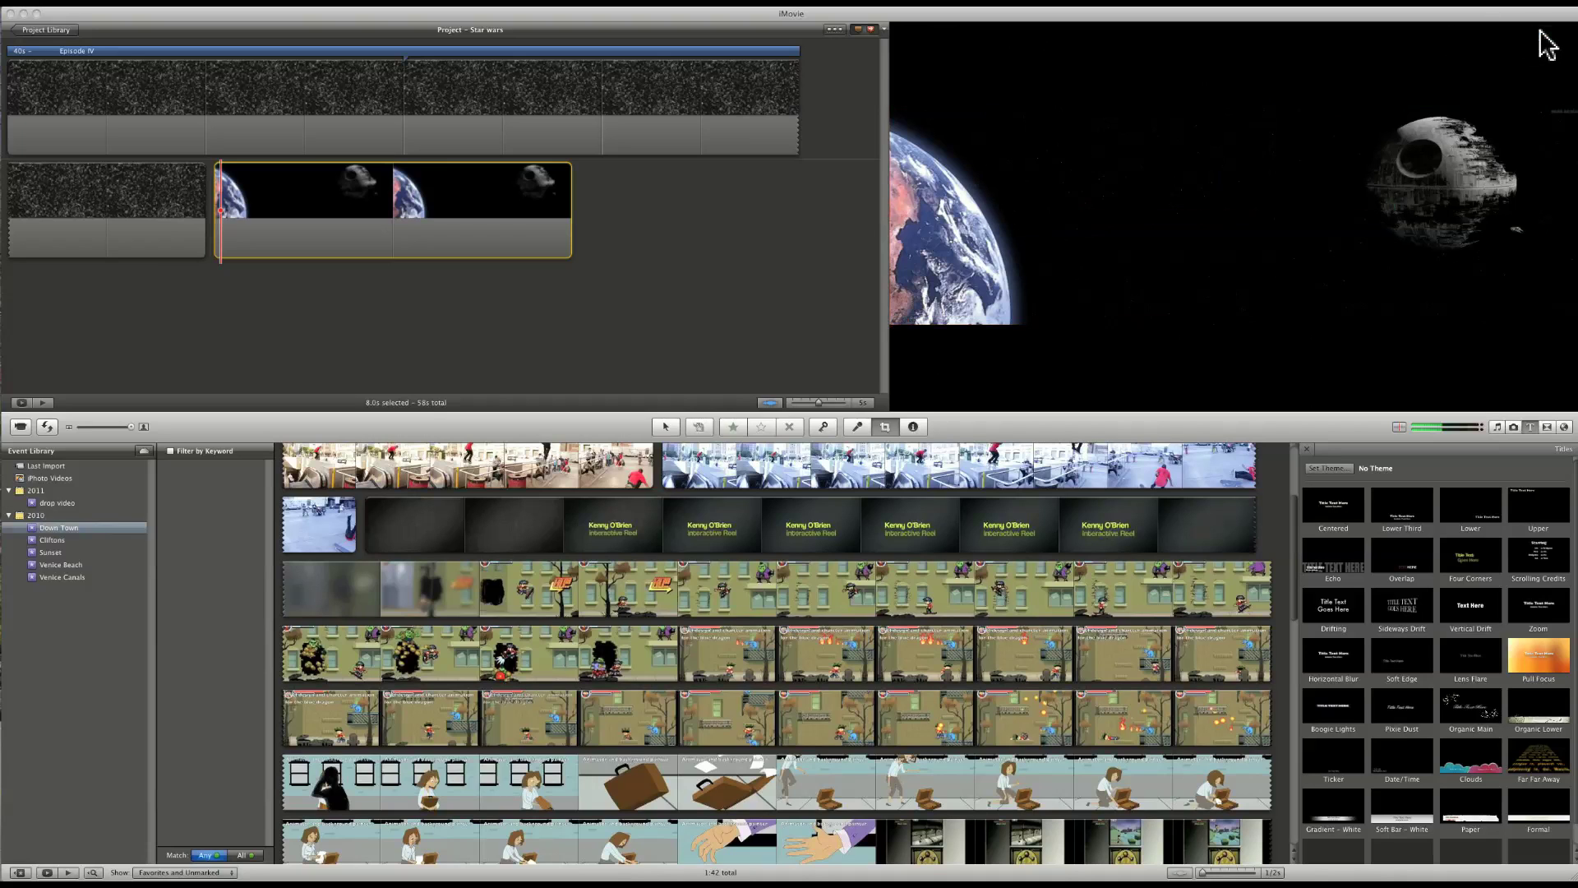
pyautogui.press('space')
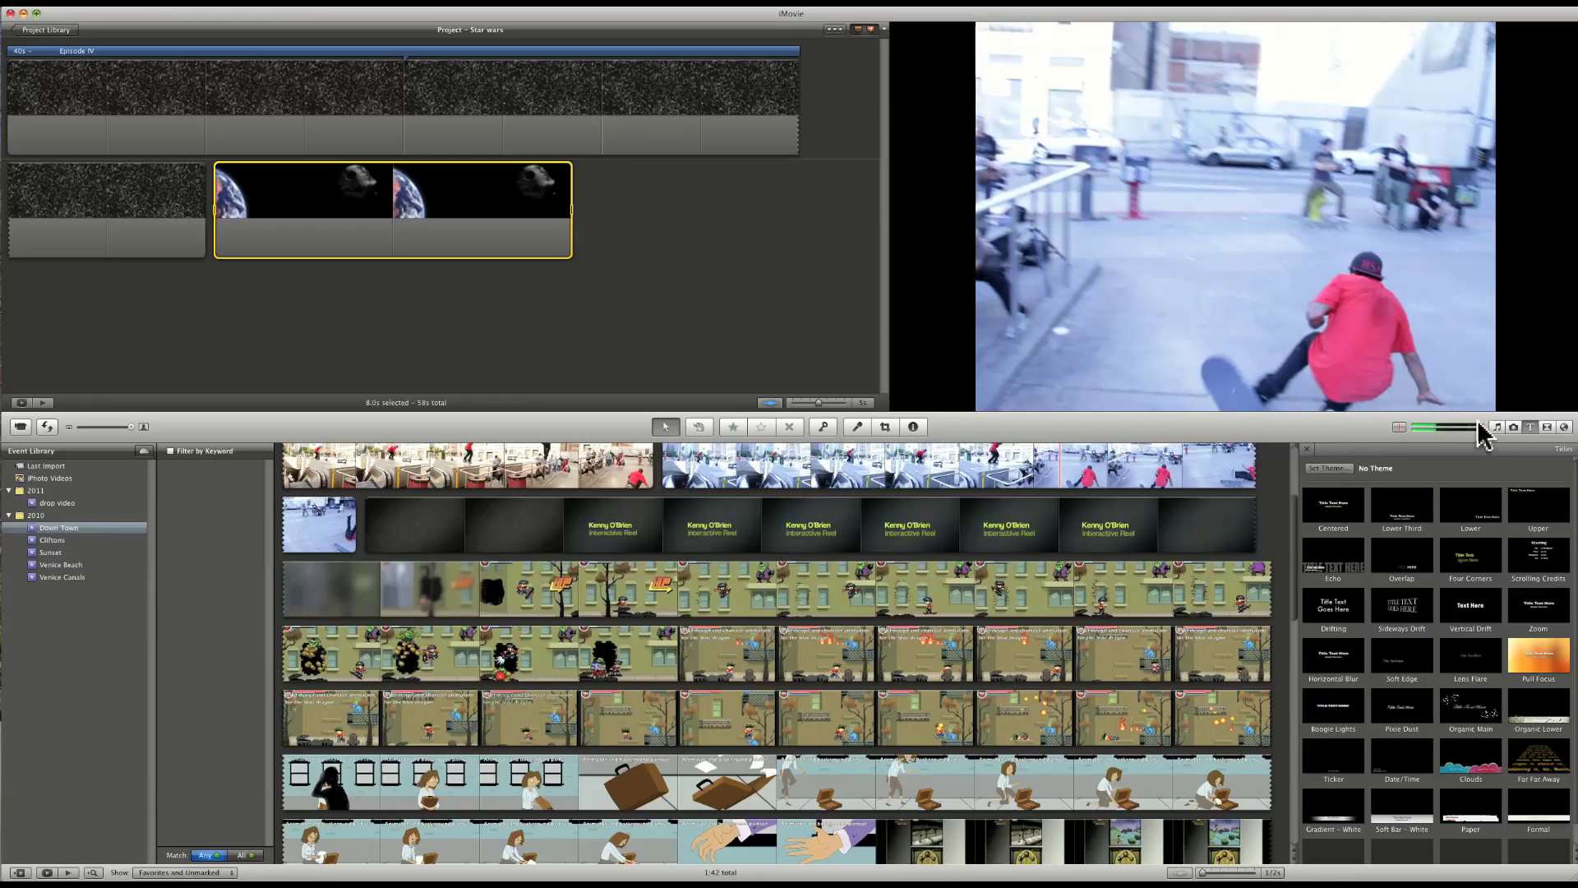
# Insert a Cross Zoom transition between the first two clips and set it to 1.5 seconds
pyautogui.click(1547, 429)
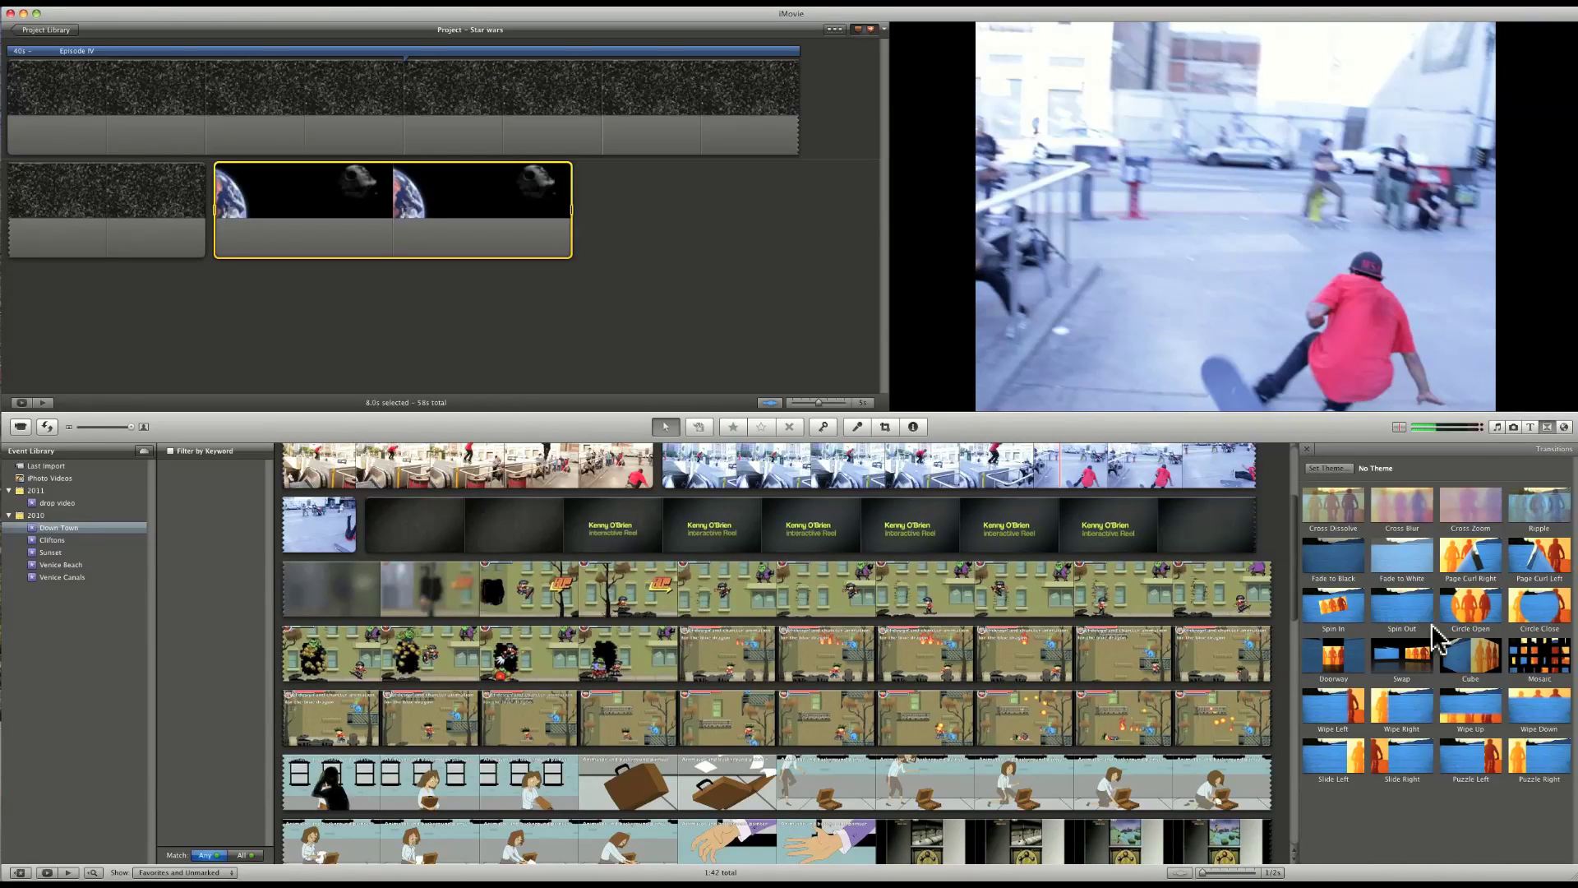
pyautogui.click(1403, 520)
pyautogui.moveTo(826, 473); pyautogui.dragTo(169, 219)
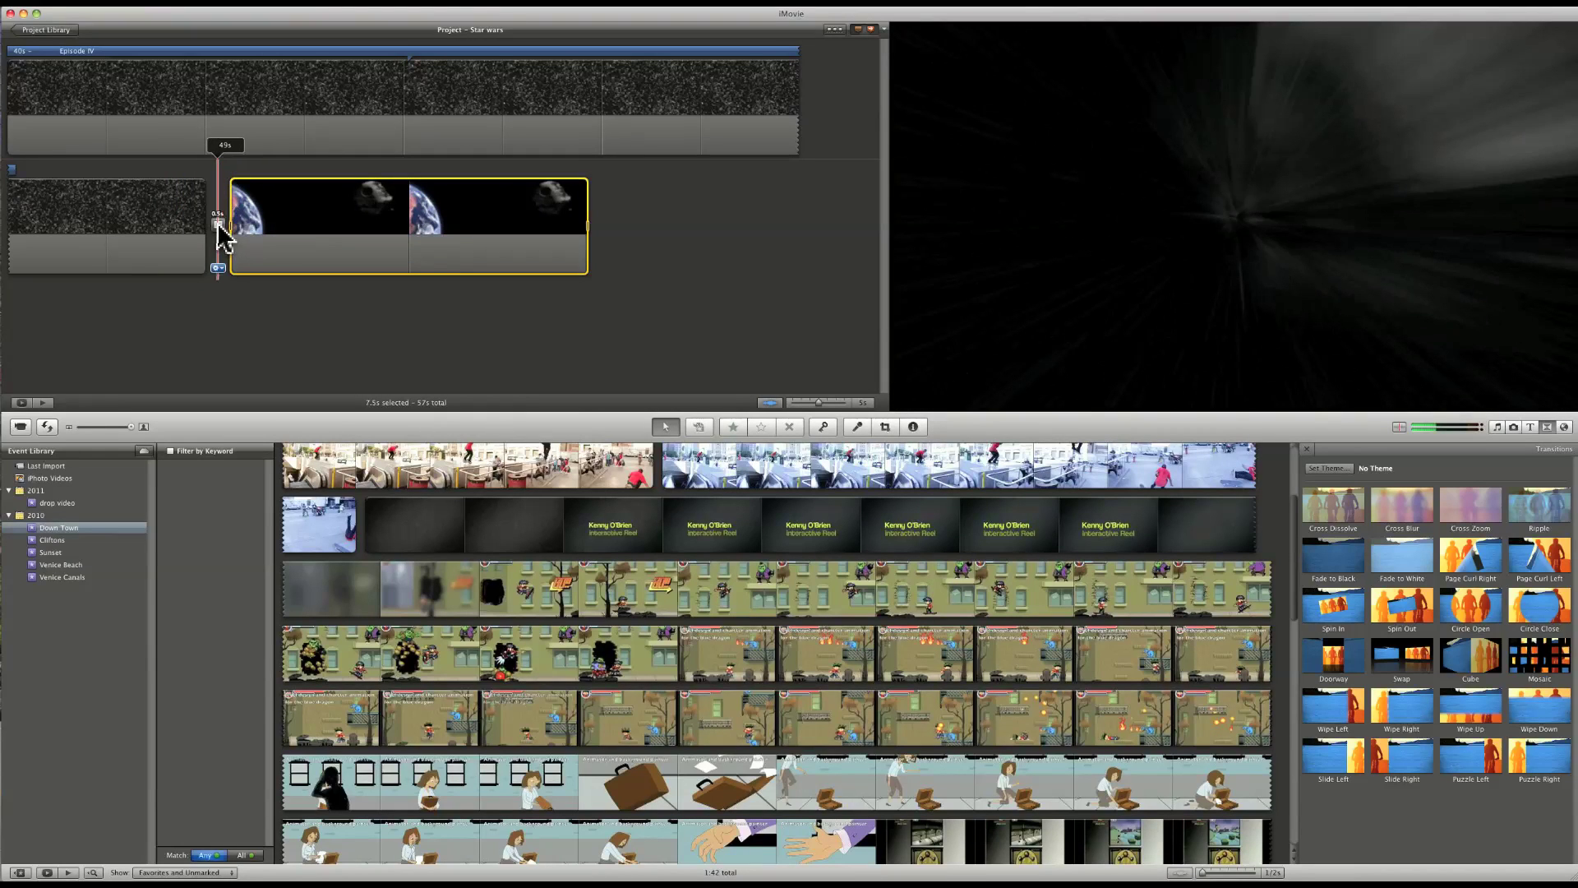
pyautogui.click(219, 228)
pyautogui.doubleClick(219, 228)
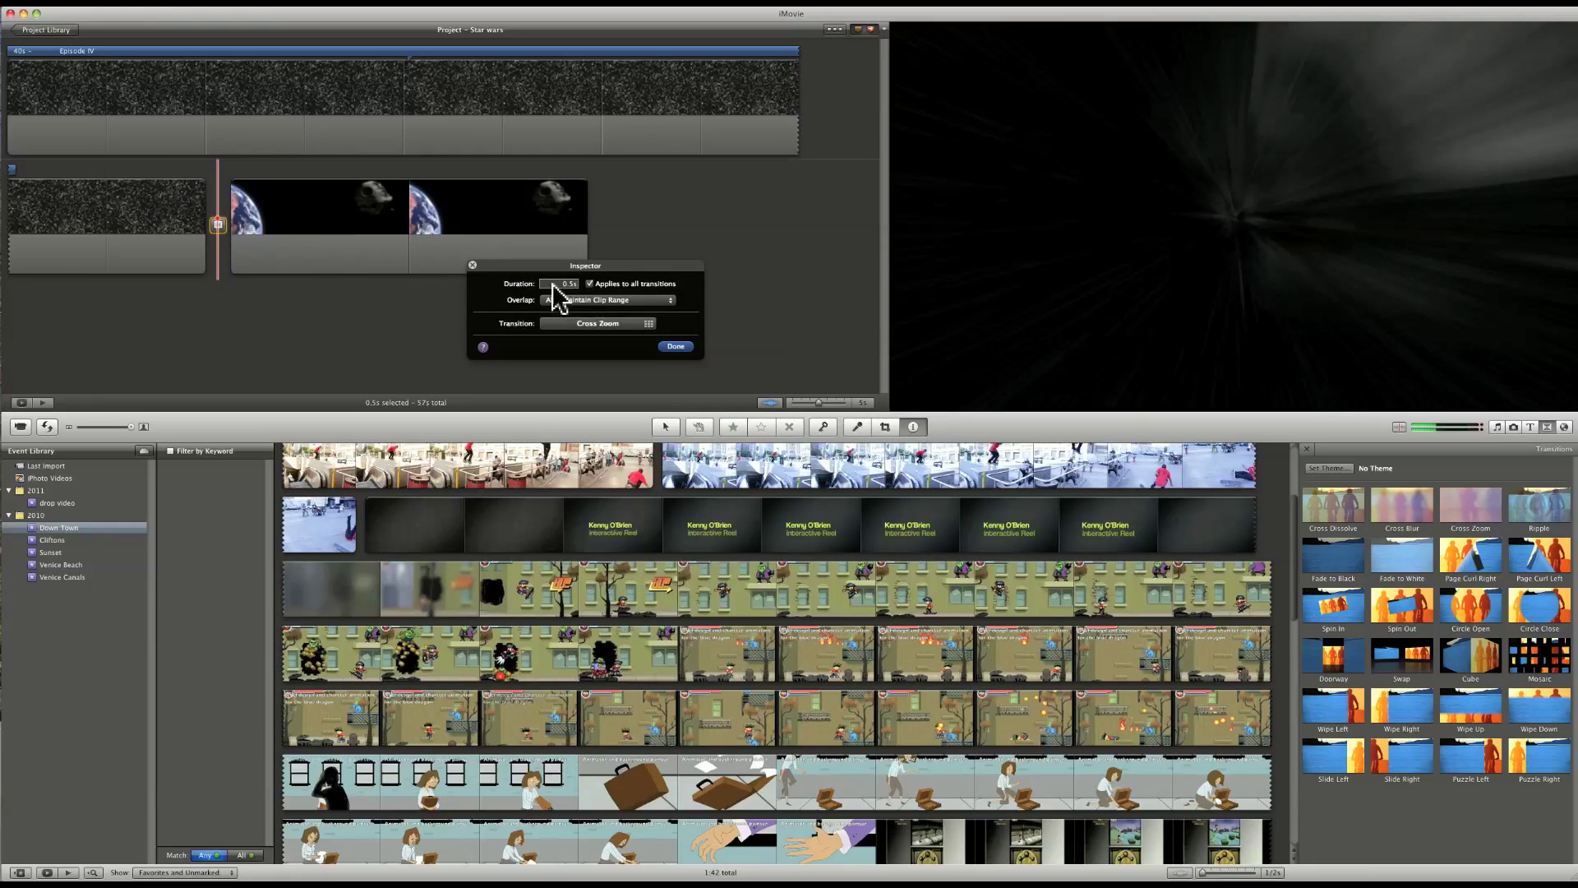
pyautogui.moveTo(560, 284); pyautogui.dragTo(576, 286)
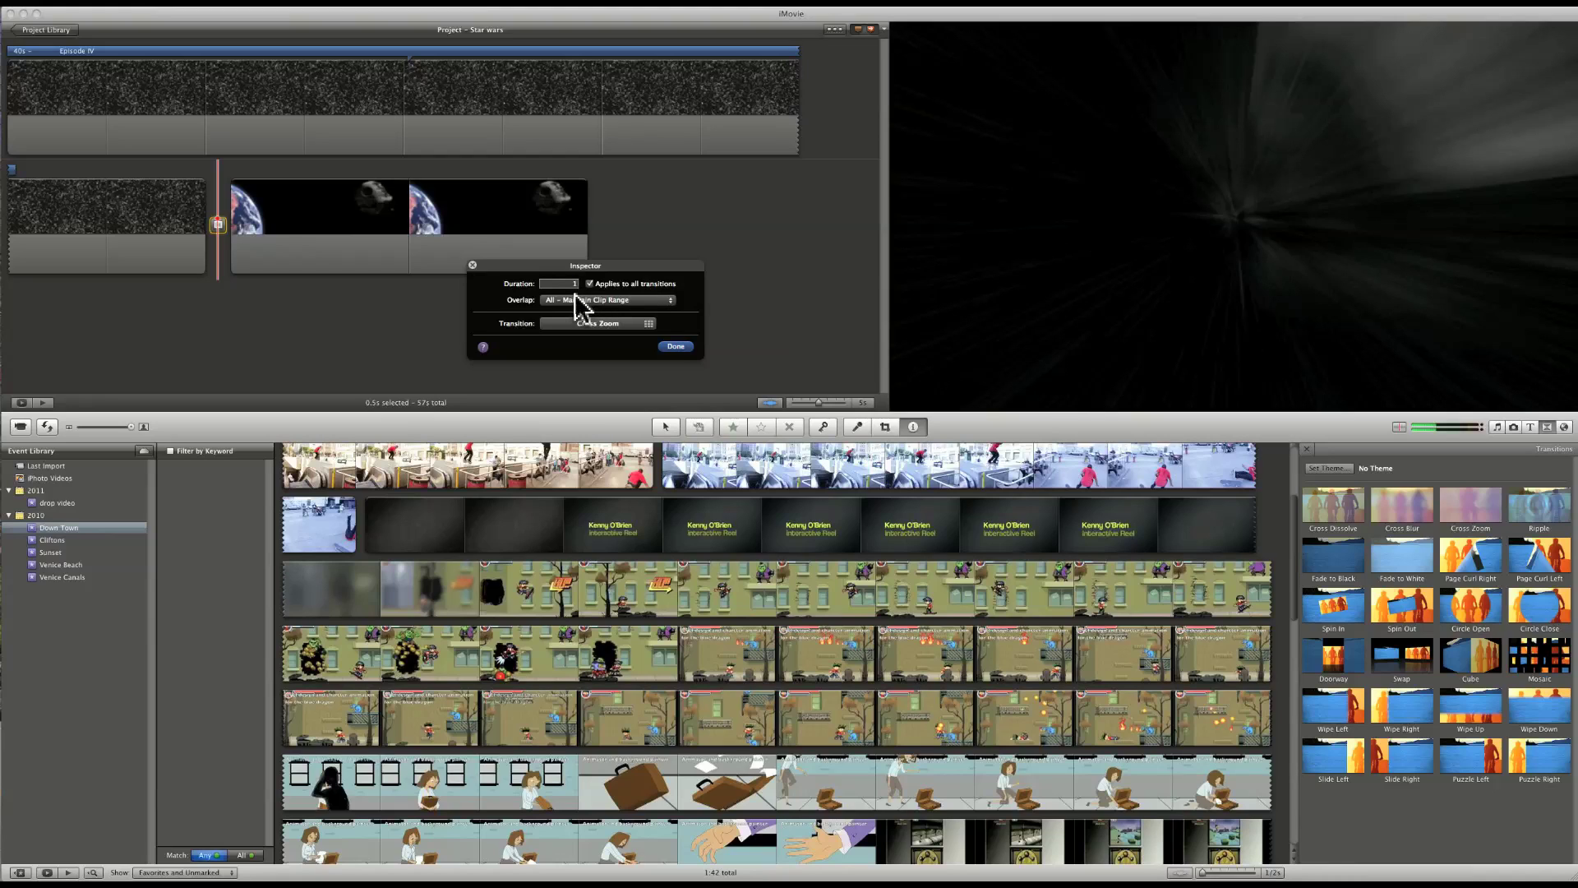
pyautogui.click(679, 349)
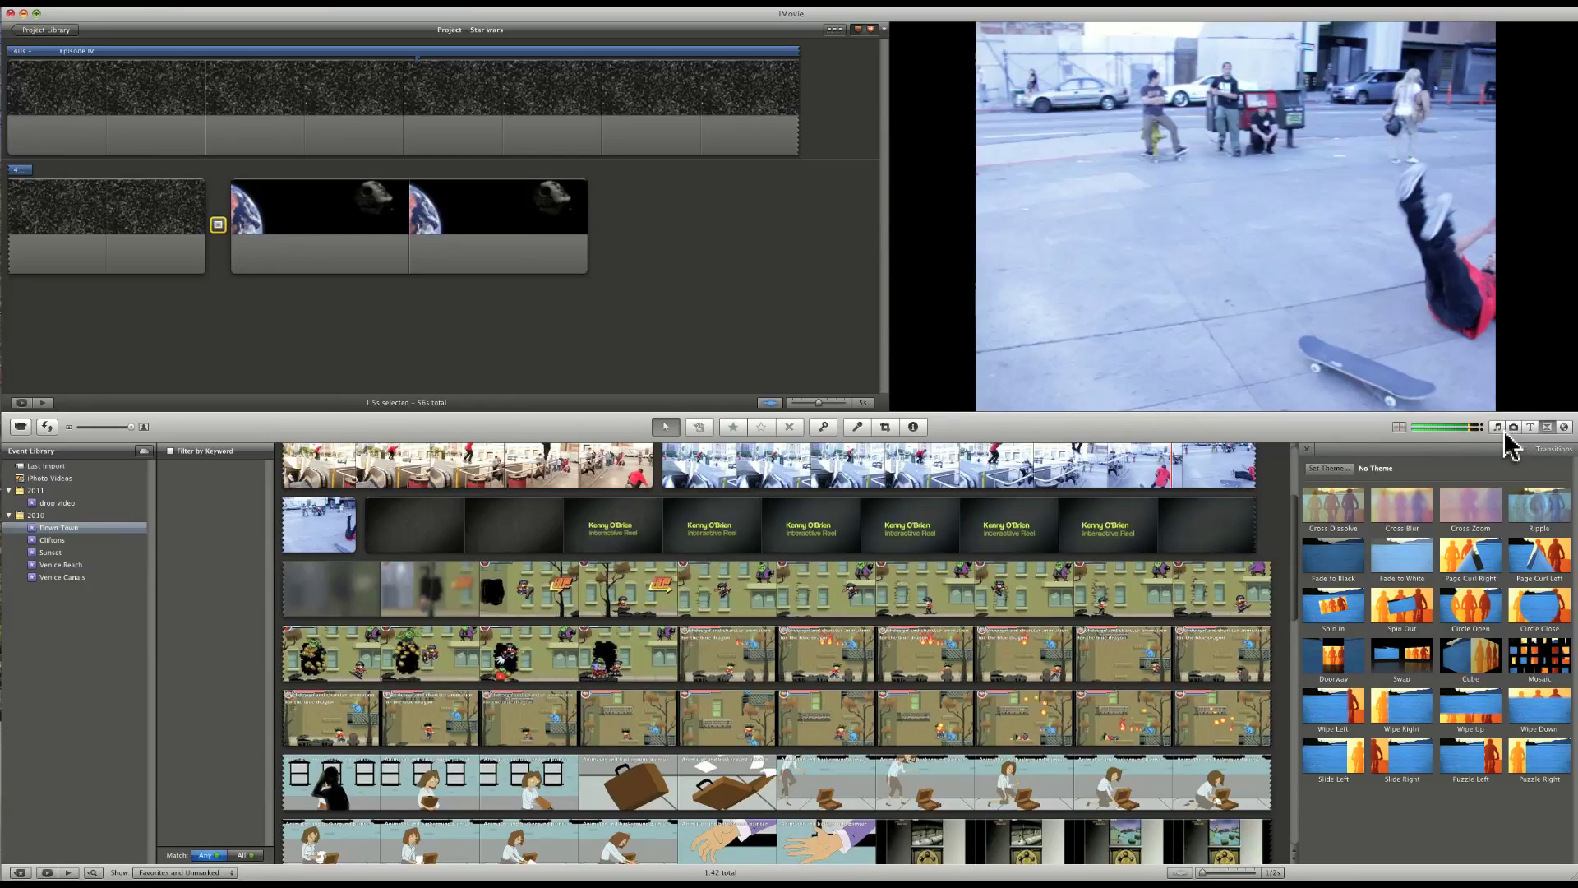
# Search the music library for 'Star' and drop Star Wars Intro HD 1080p onto the crawl clip
pyautogui.press('super+1')
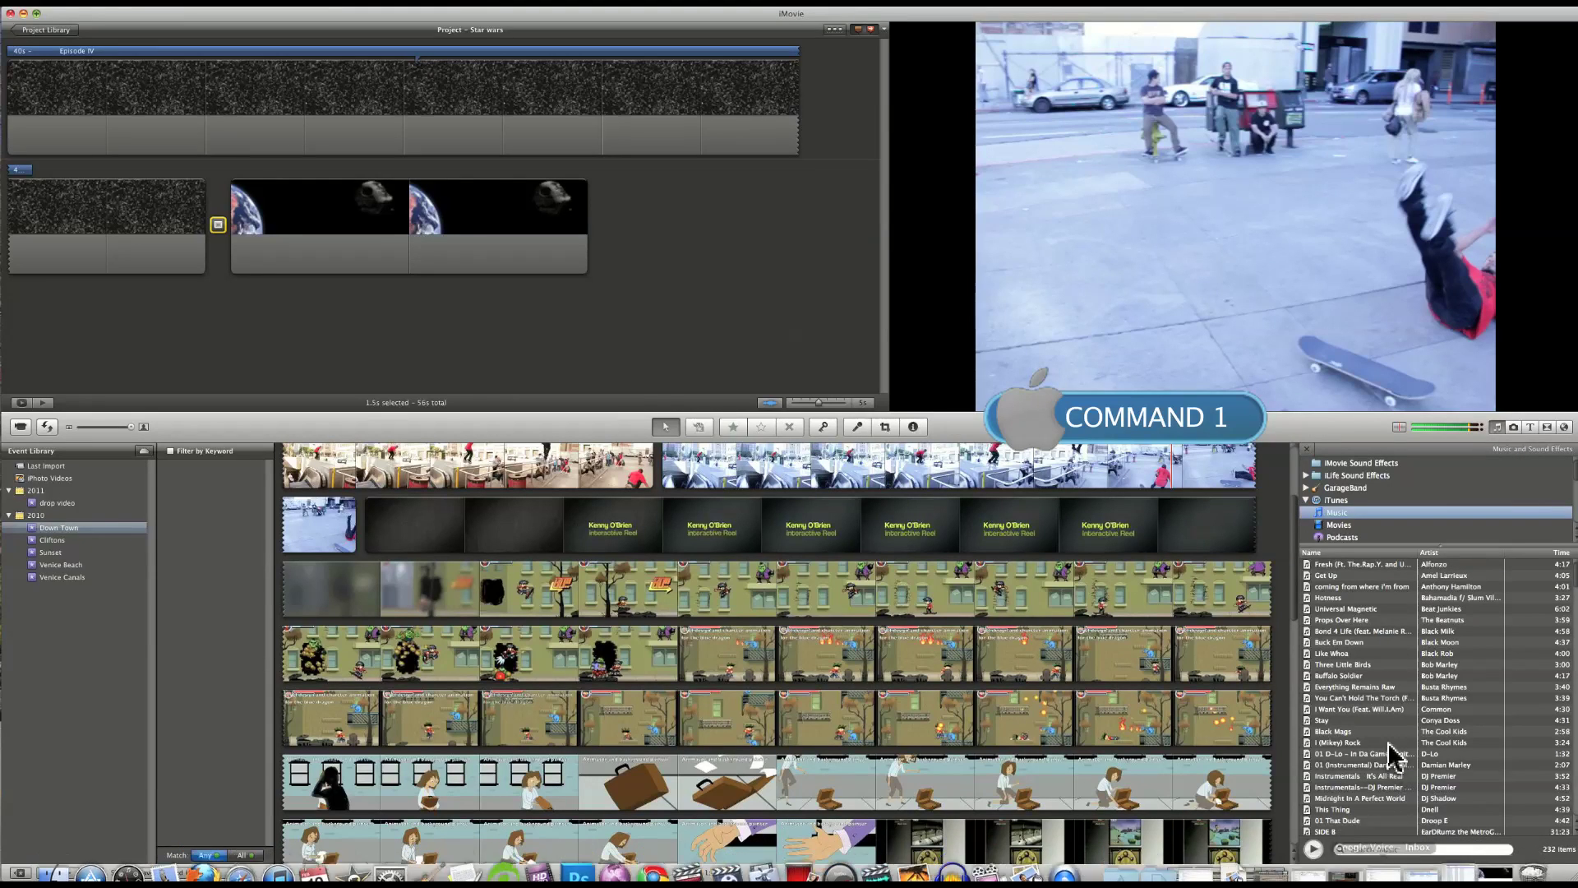
pyautogui.click(1372, 850)
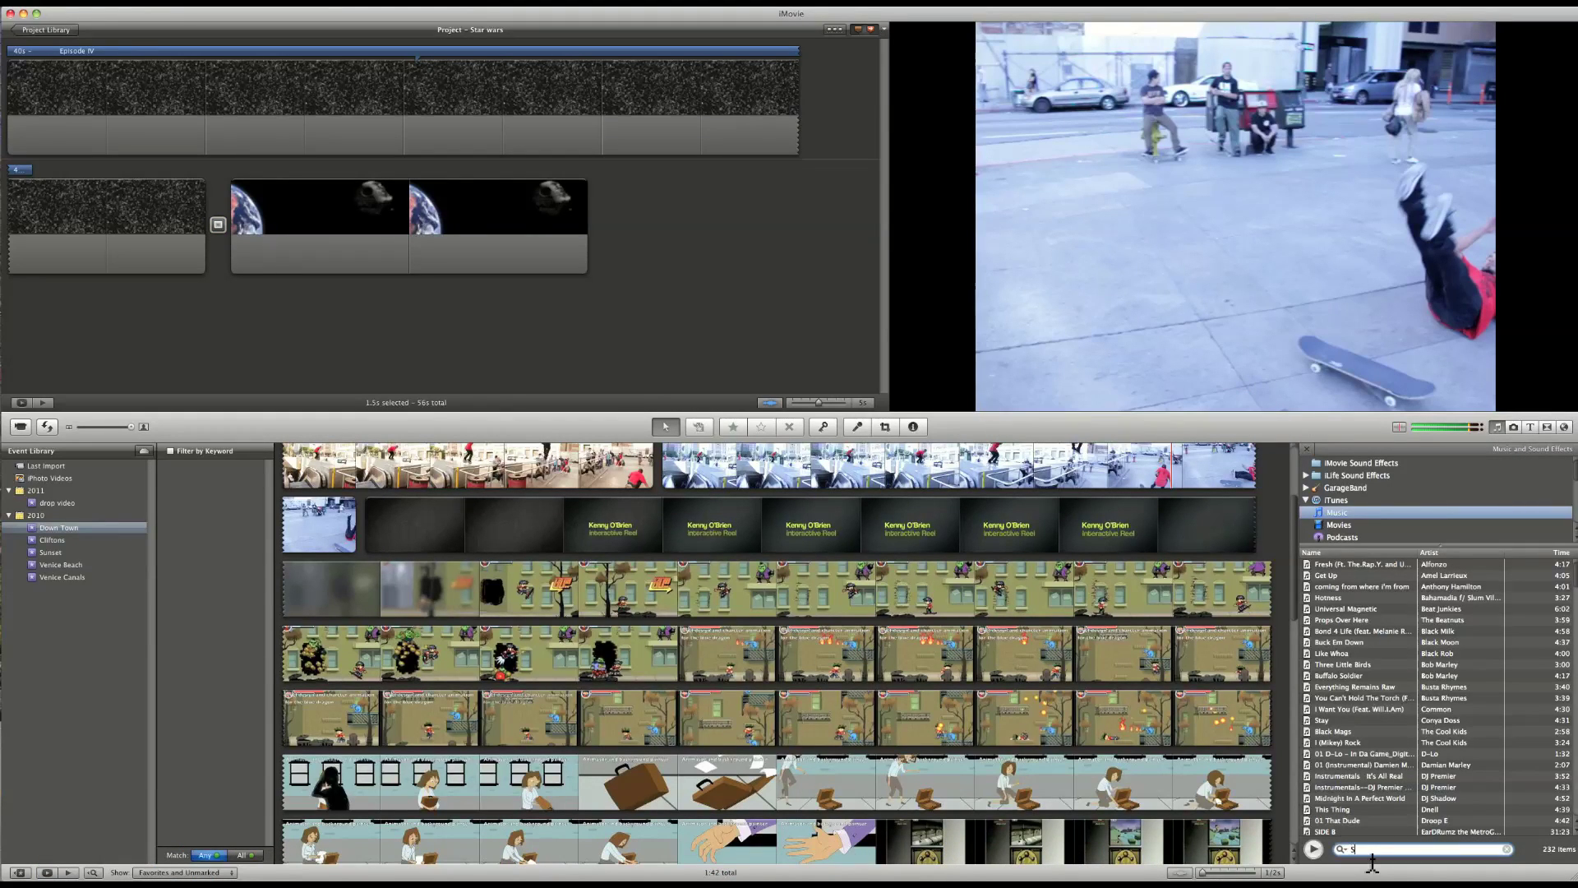
pyautogui.write('Star')
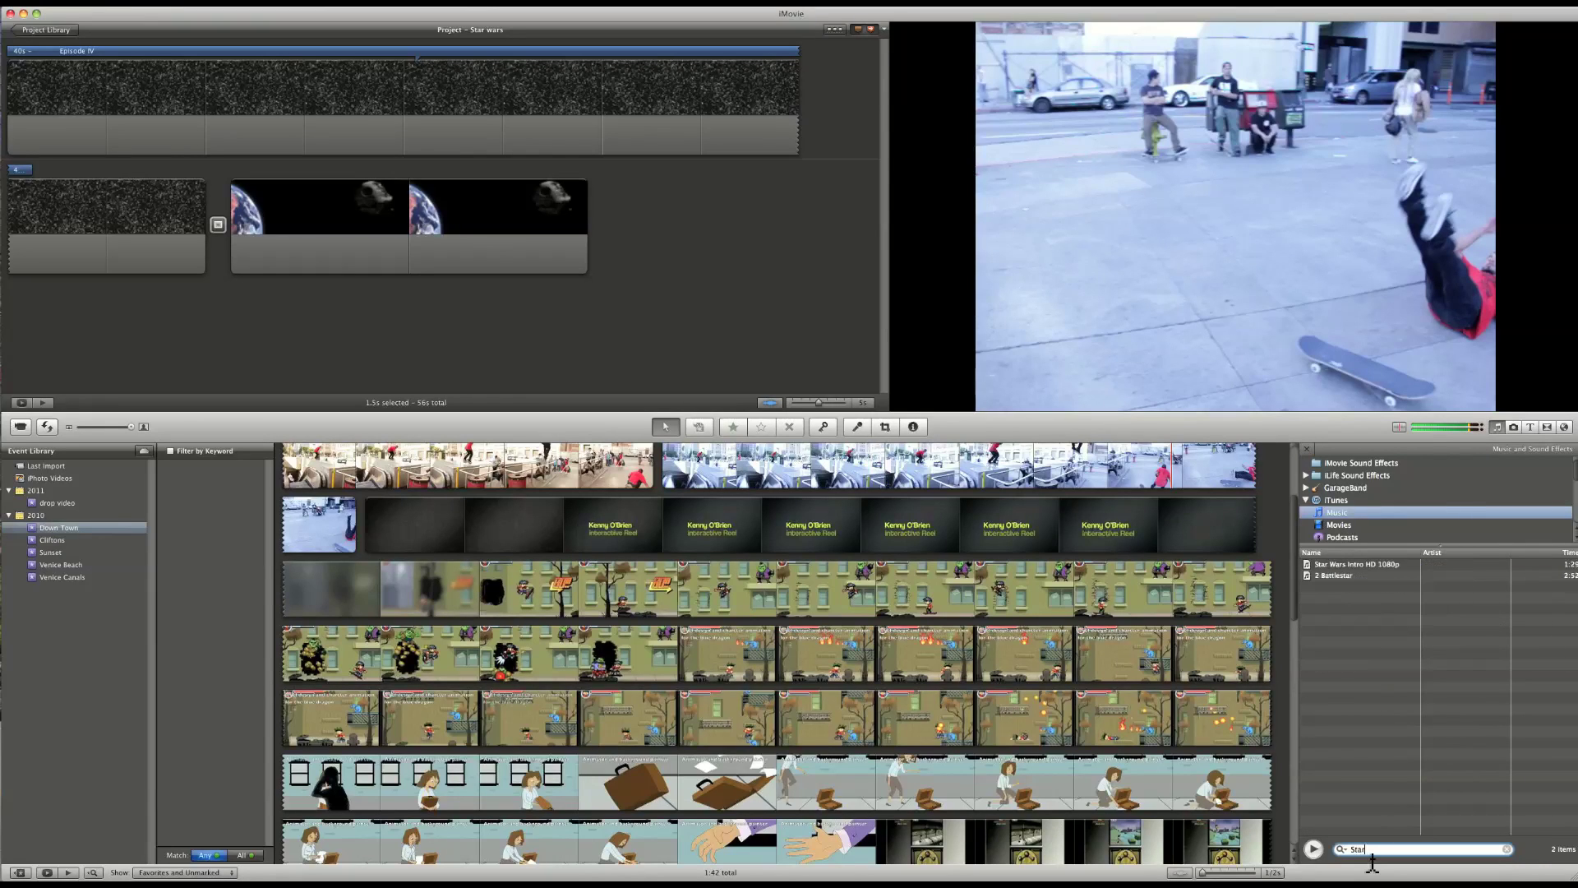
pyautogui.click(1379, 567)
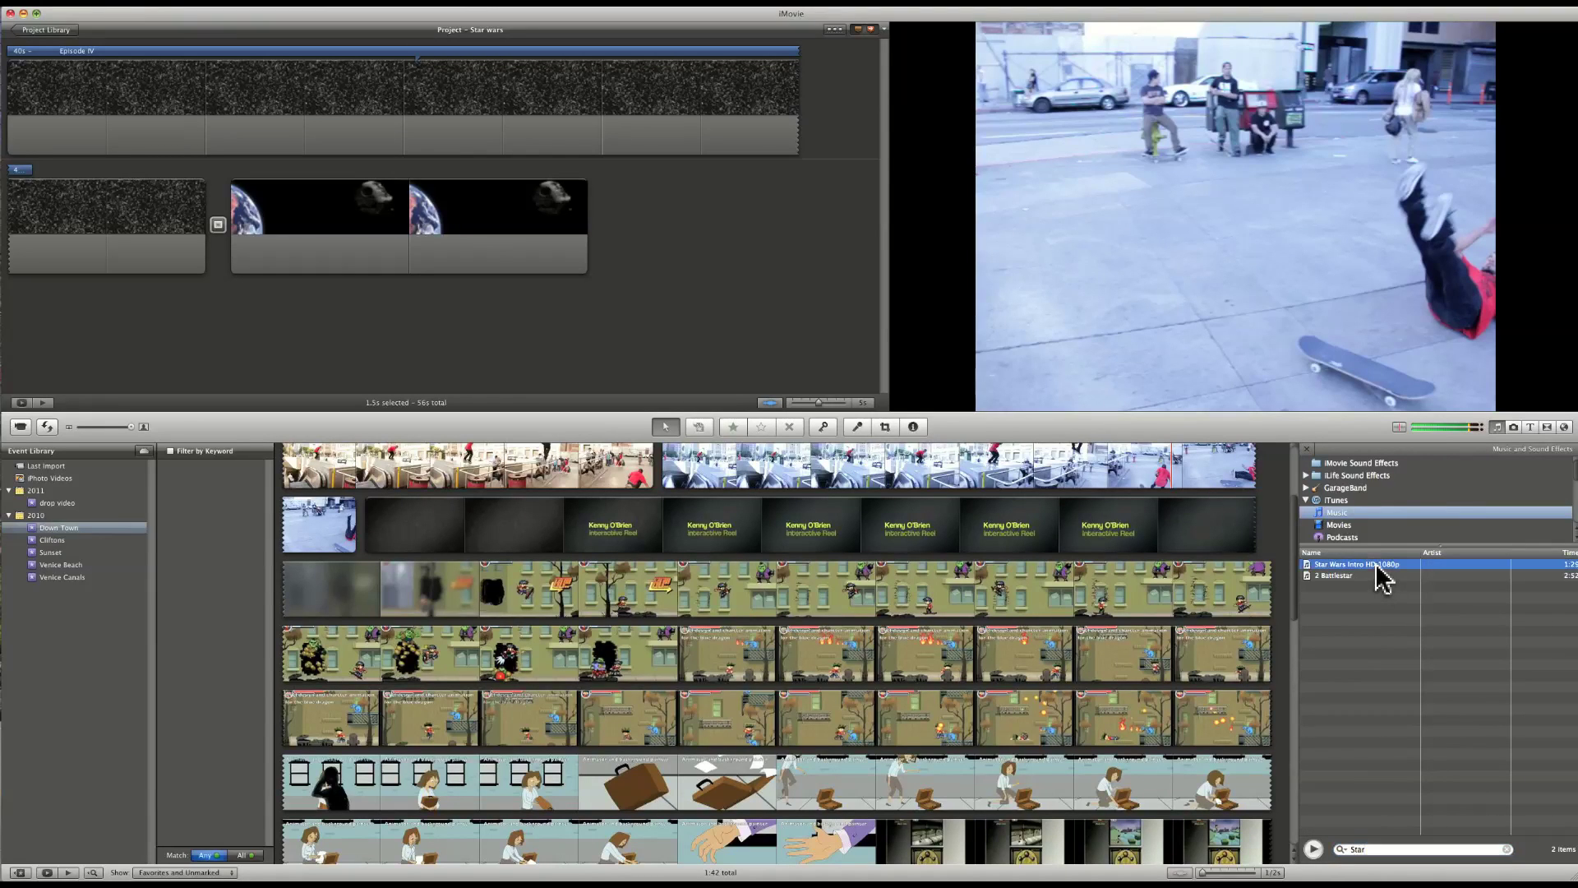
pyautogui.moveTo(1377, 579); pyautogui.dragTo(465, 261)
pyautogui.moveTo(563, 275); pyautogui.dragTo(45, 104)
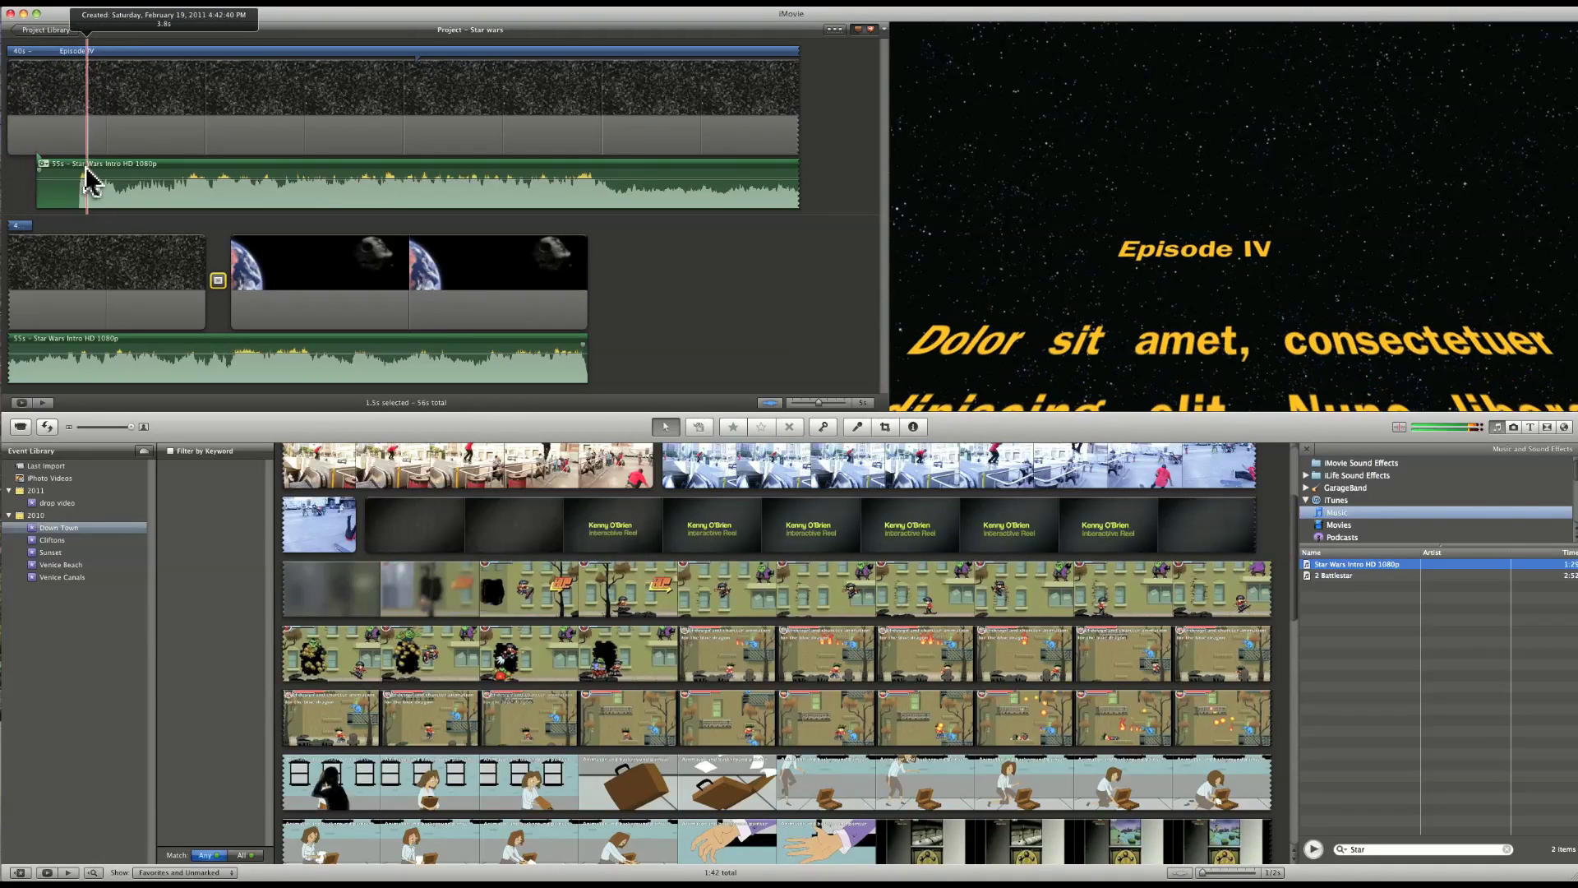
# Move the Star Wars song to the project's first frame, start the Episode IV title later, and play back both times
pyautogui.click(82, 173)
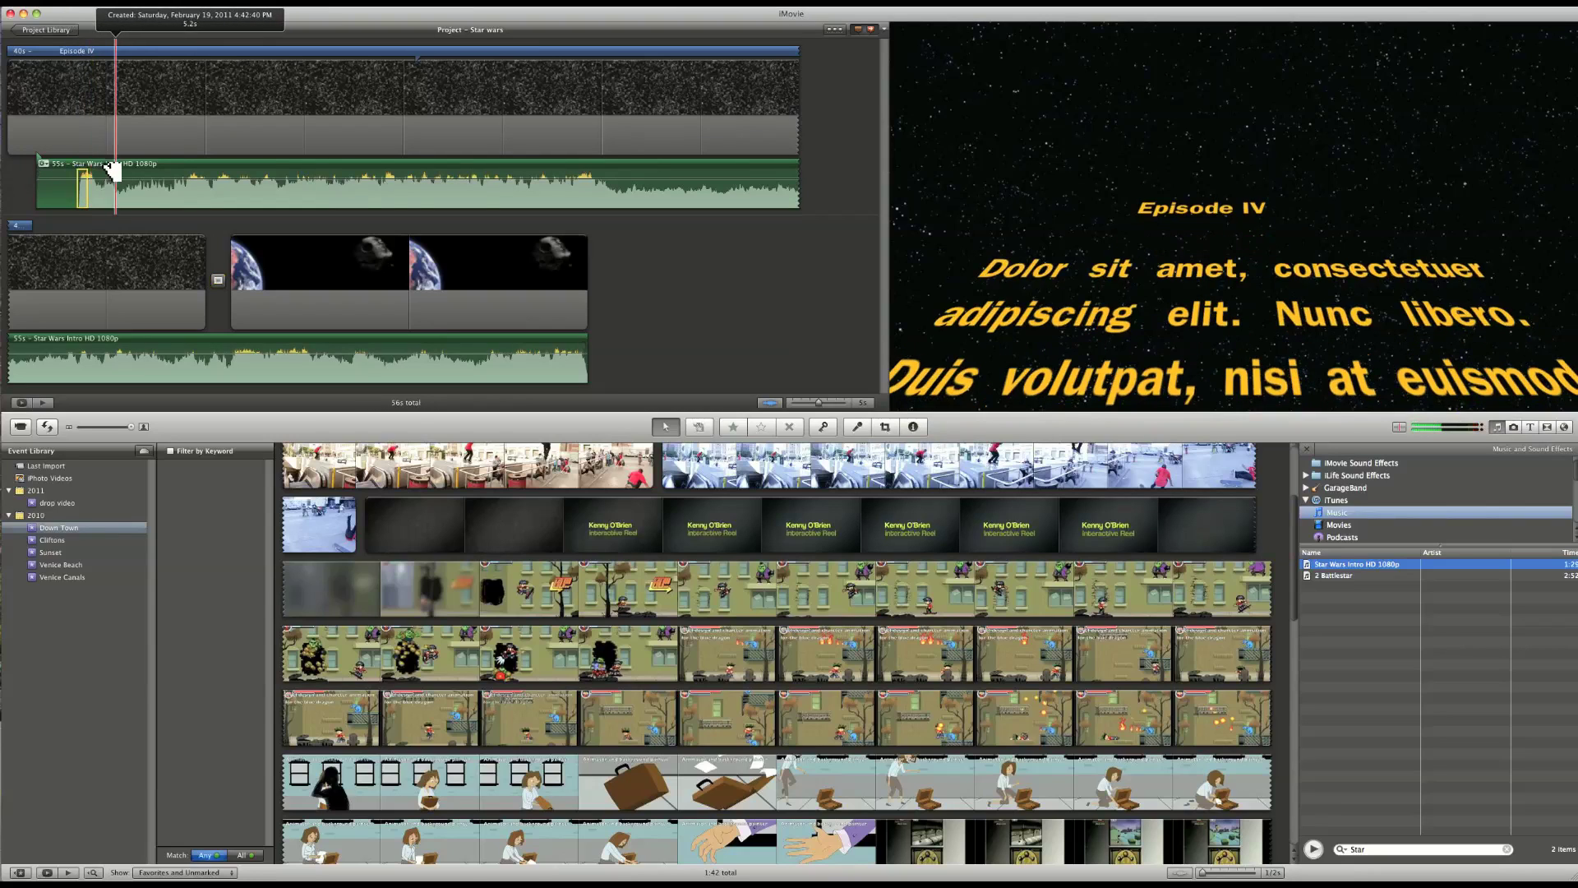
pyautogui.moveTo(569, 169); pyautogui.dragTo(11, 142)
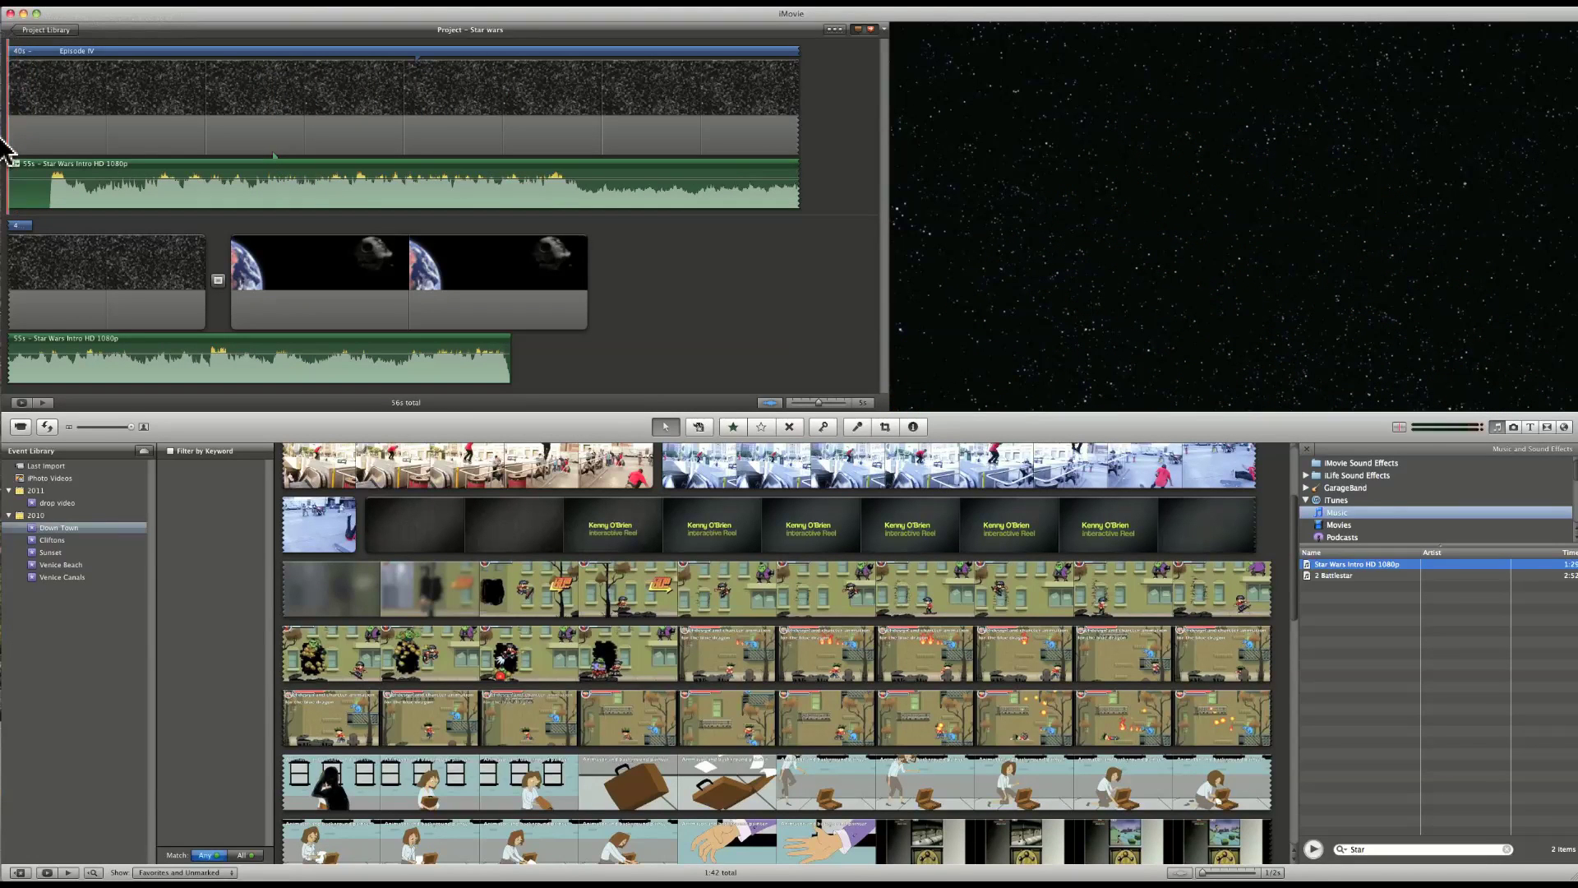
pyautogui.press('space')
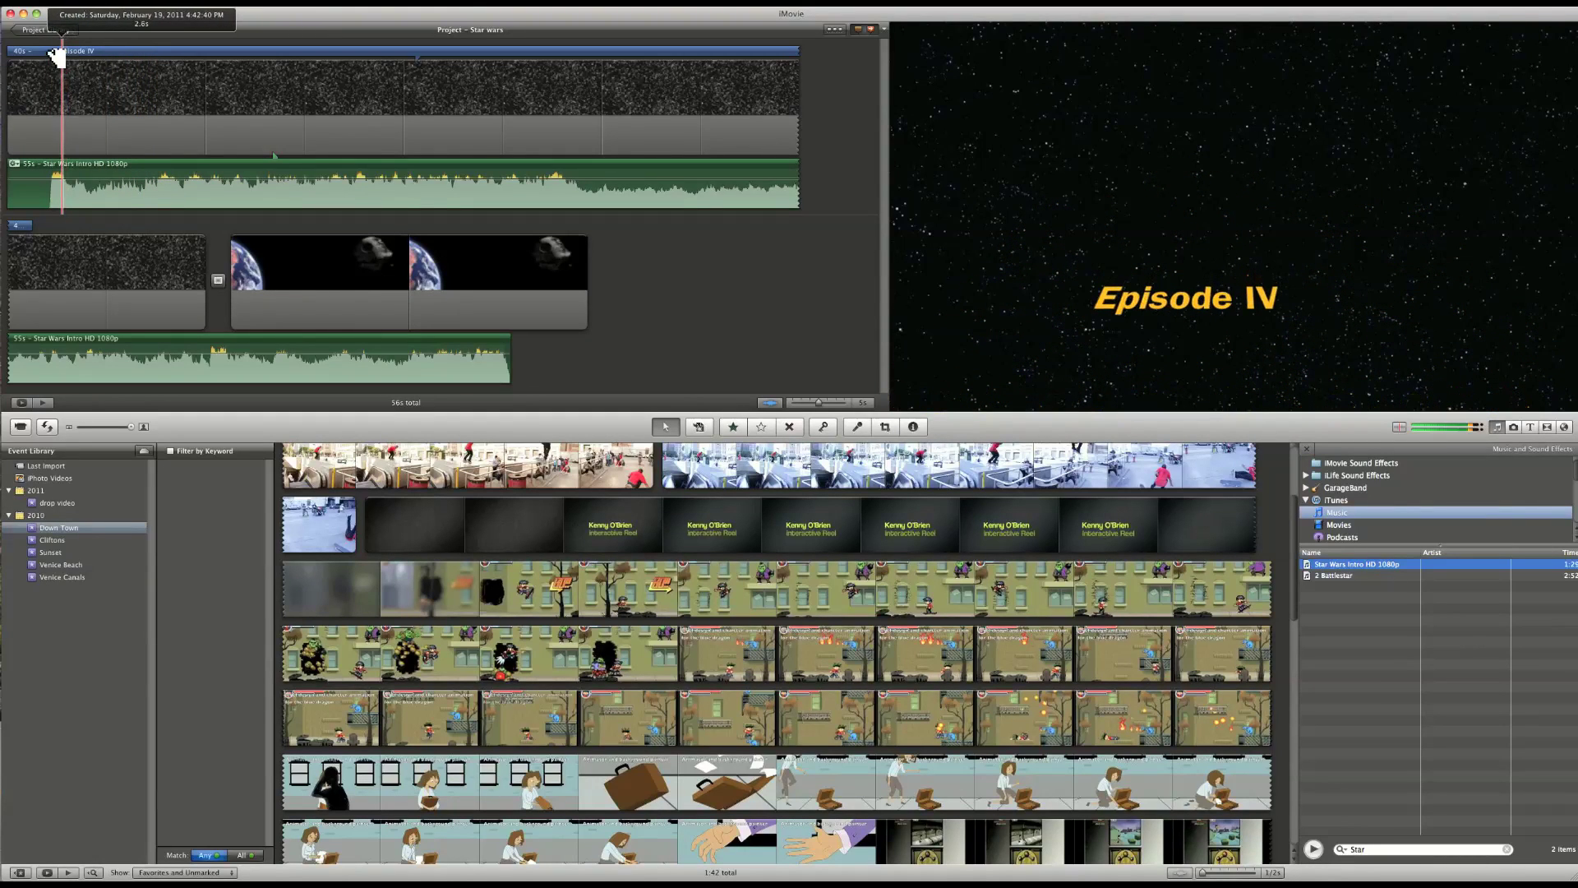
pyautogui.moveTo(60, 56); pyautogui.dragTo(95, 60)
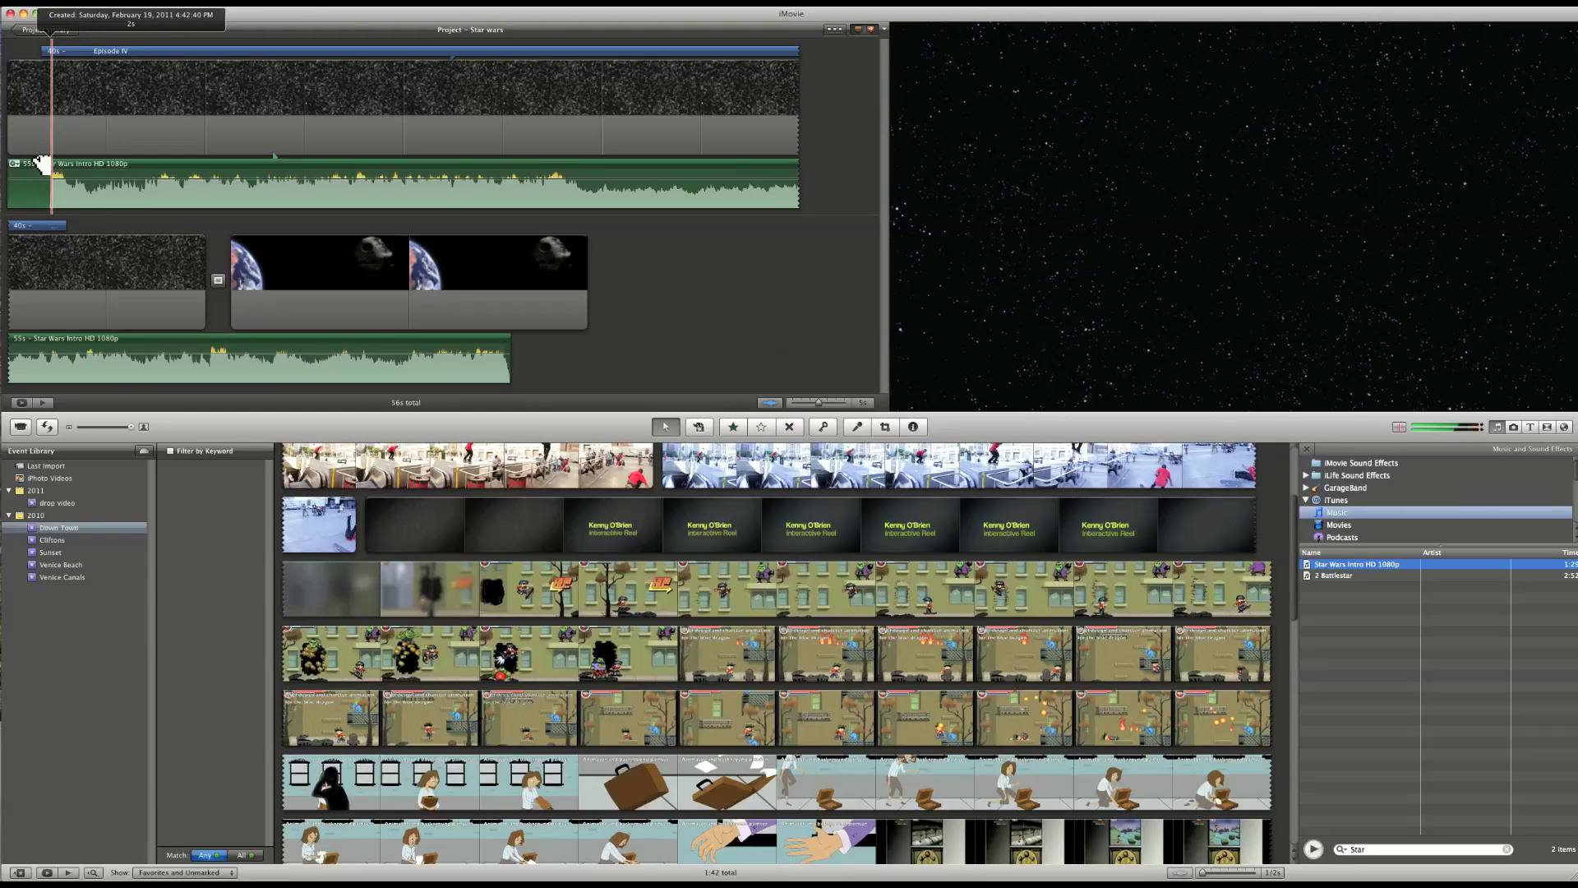
pyautogui.press('space')
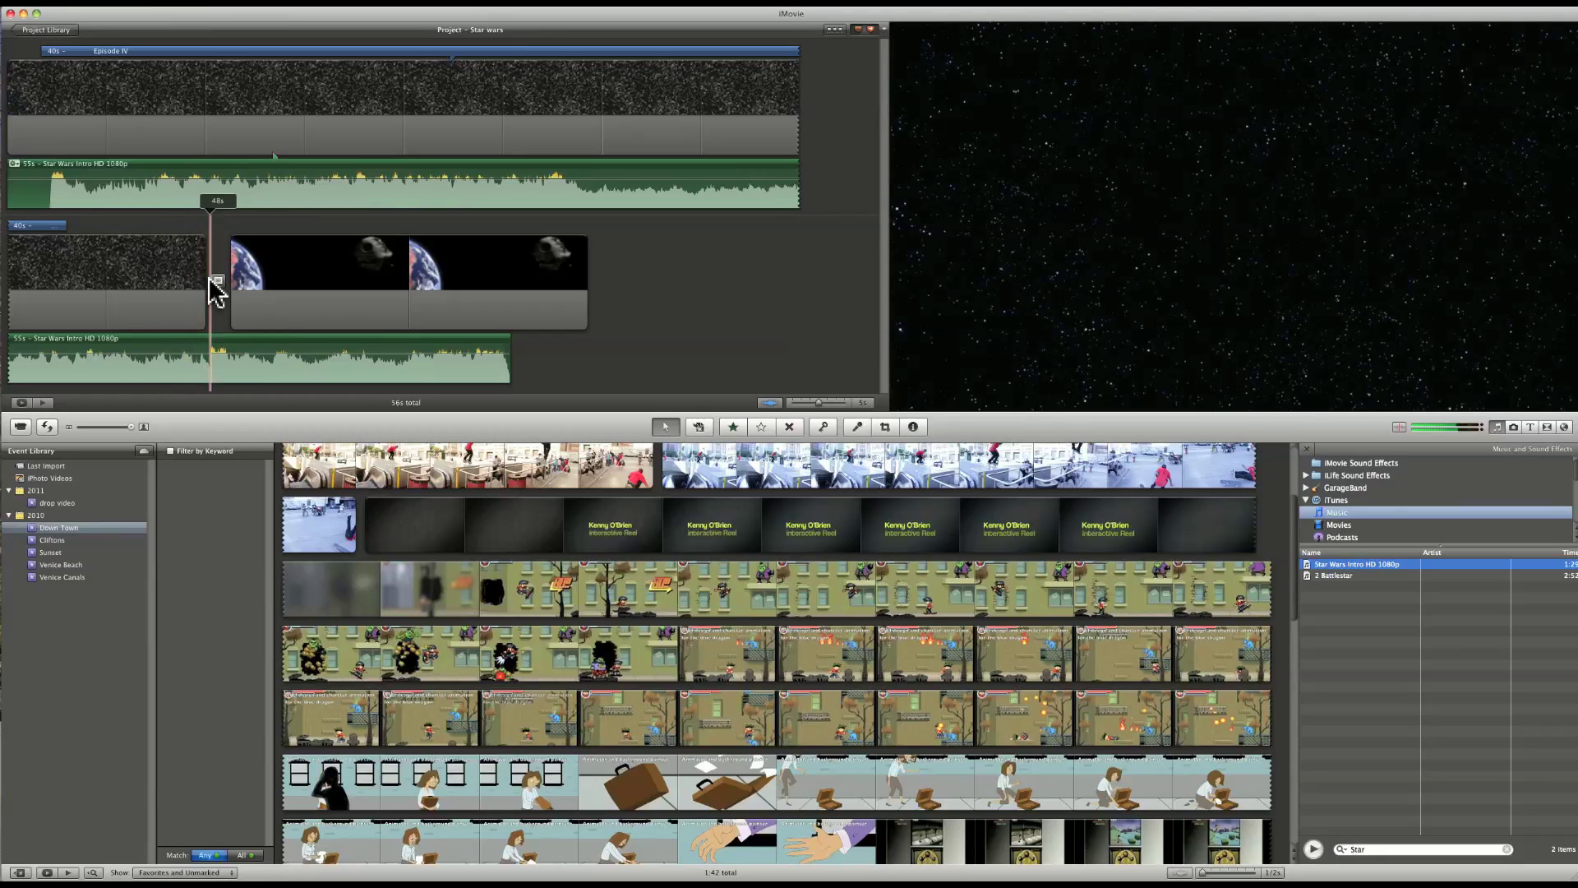
# Switch the browser from the music list to the Transitions collection, passing through Titles
pyautogui.click(1529, 427)
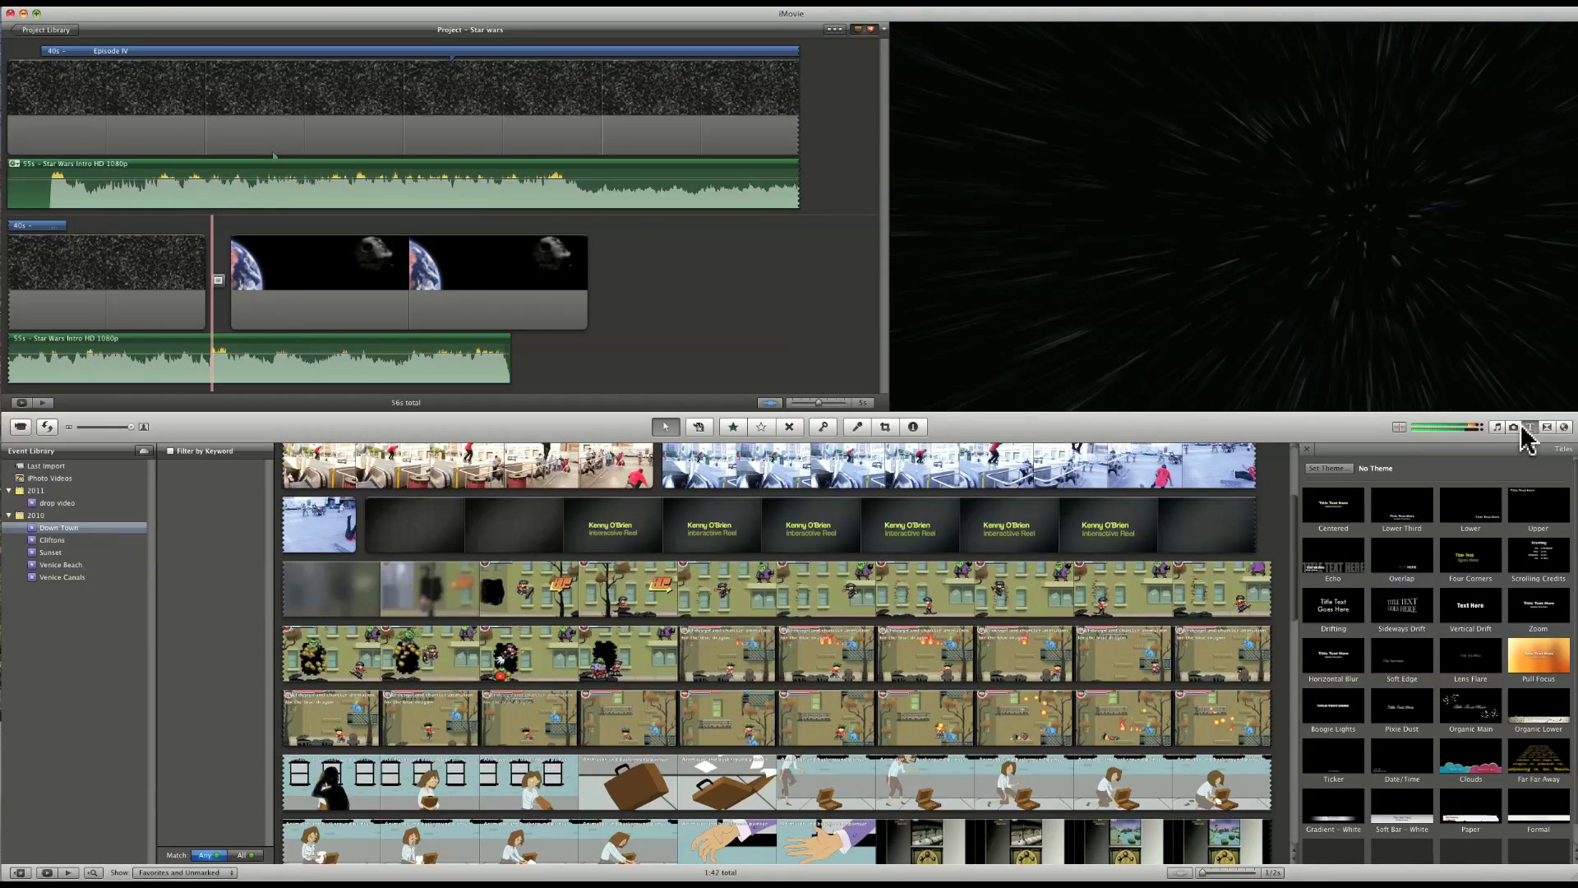
pyautogui.click(1547, 427)
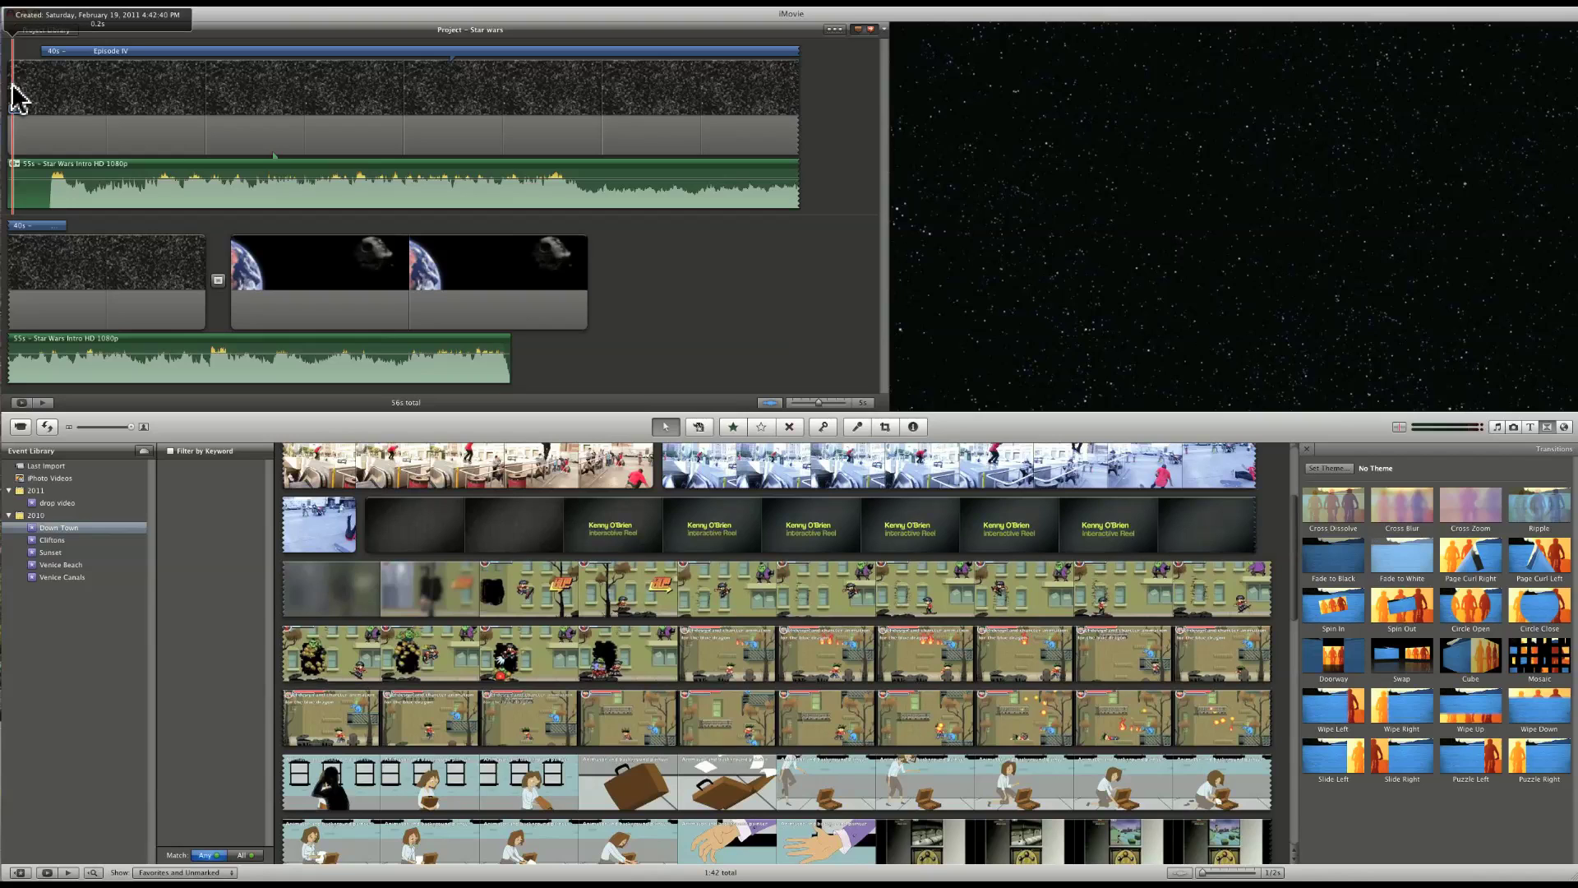
# Play the Star Wars intro full screen from the start with Command-G
pyautogui.press('super+g')
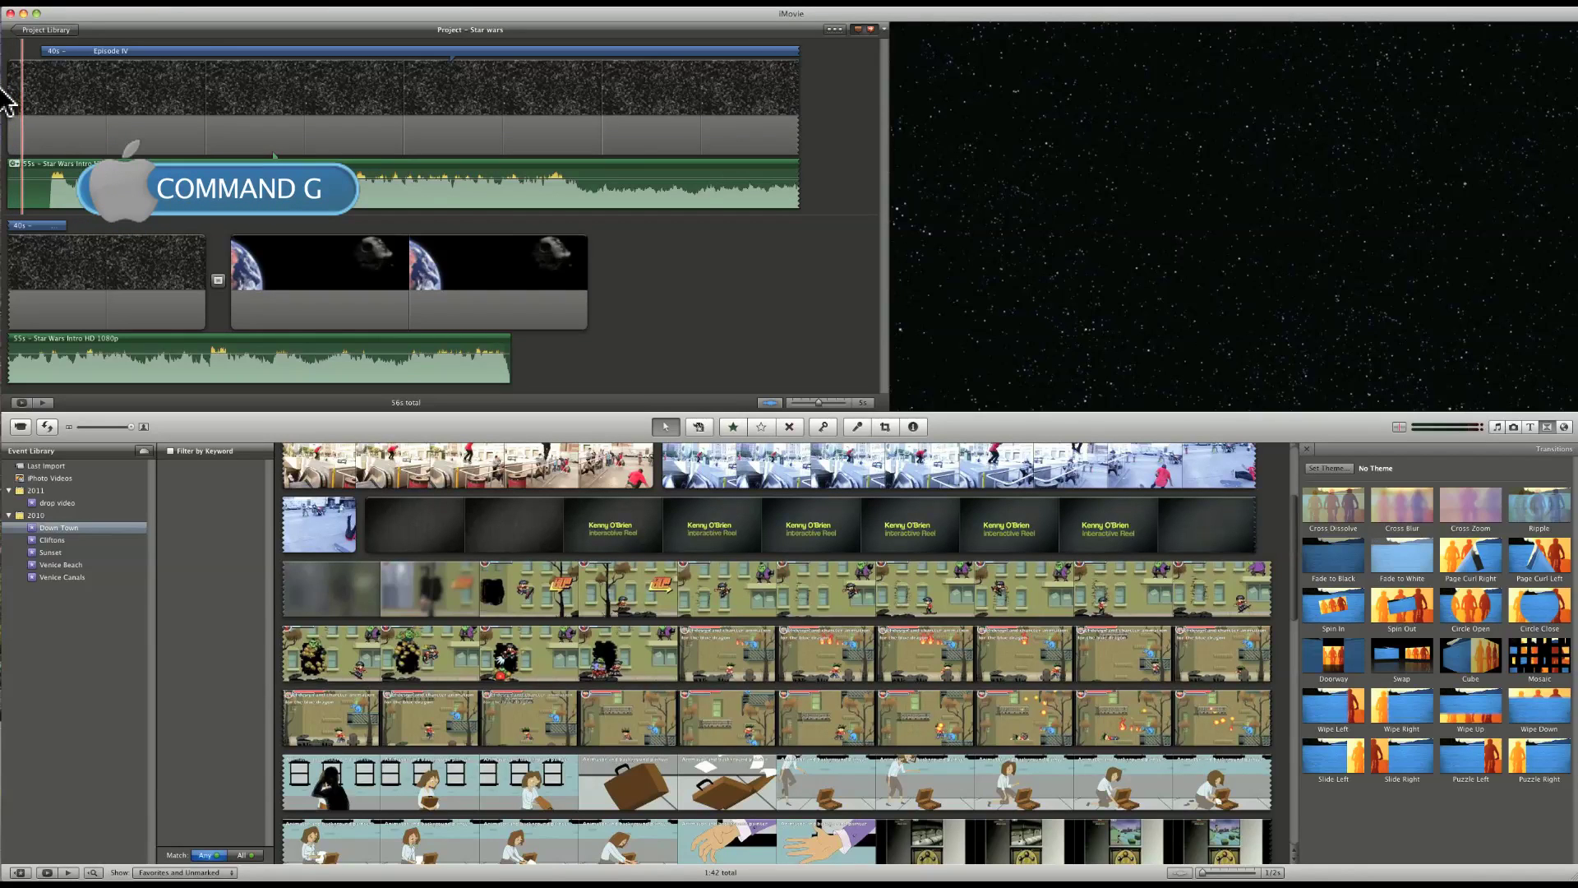